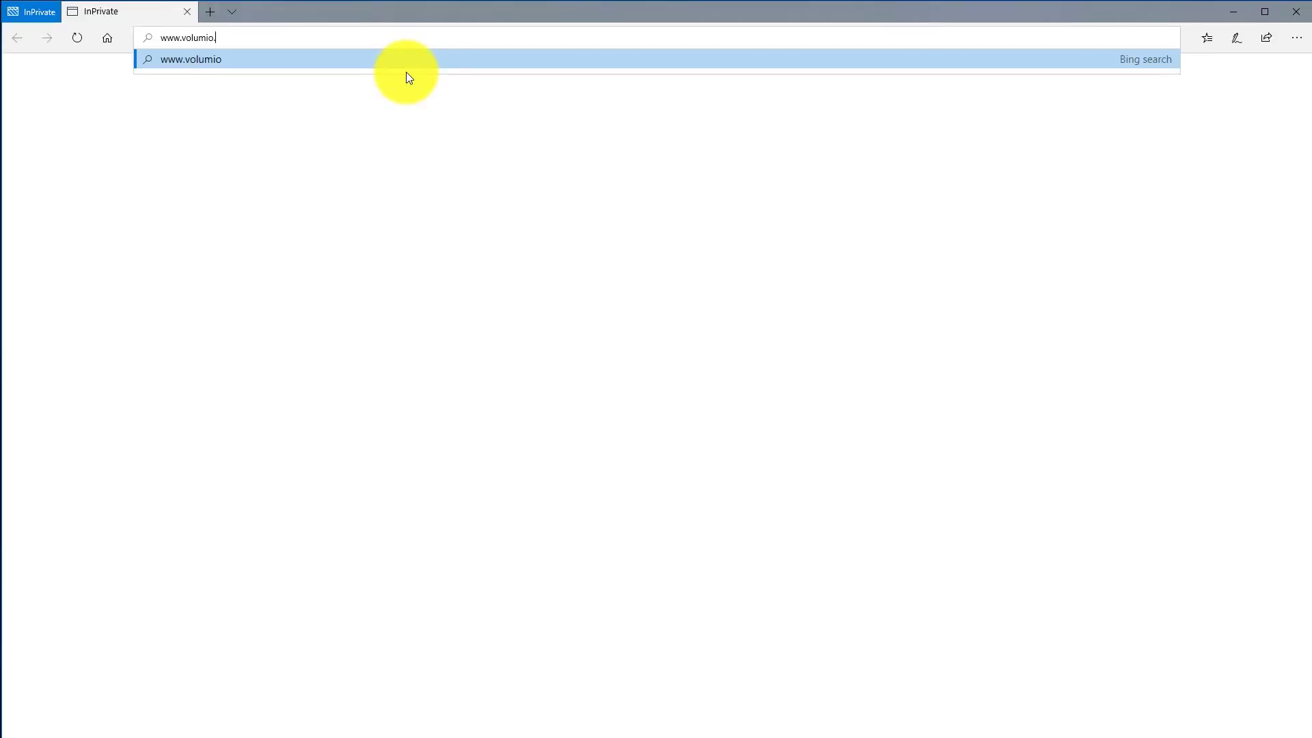
text(rg)
key(Return)
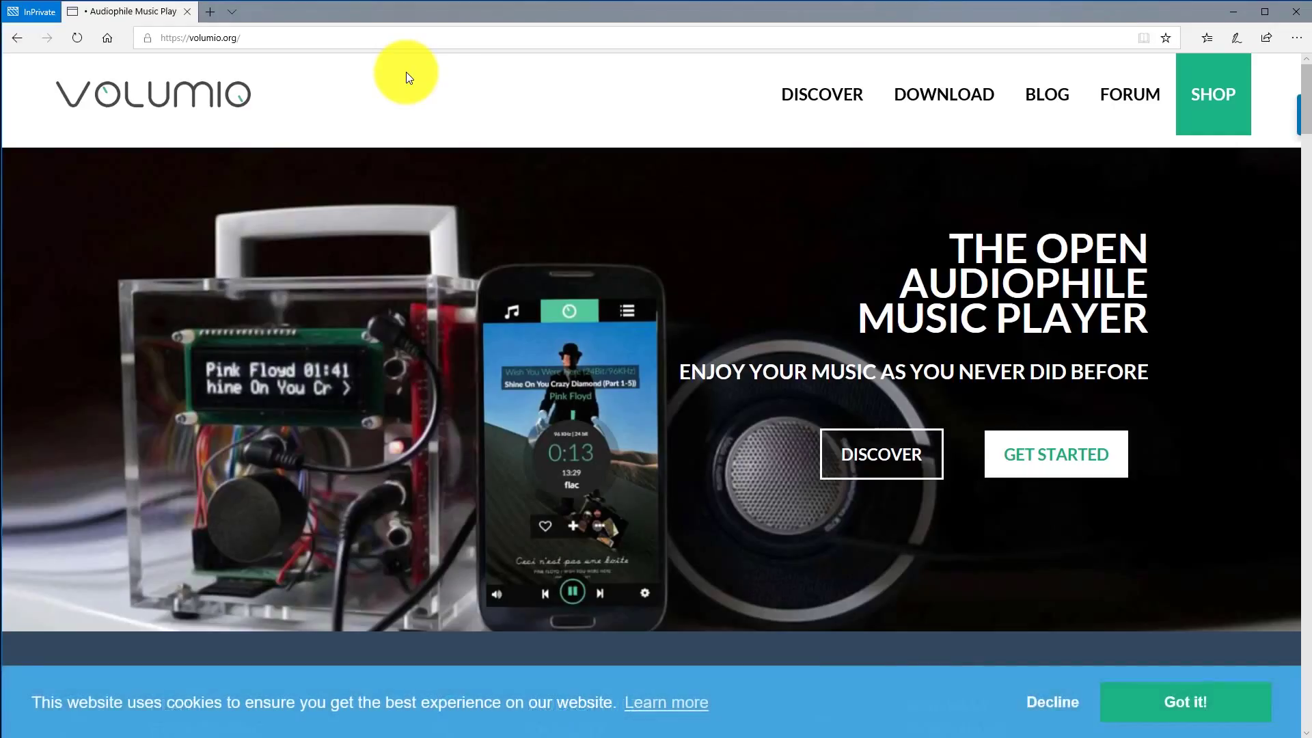
click(946, 99)
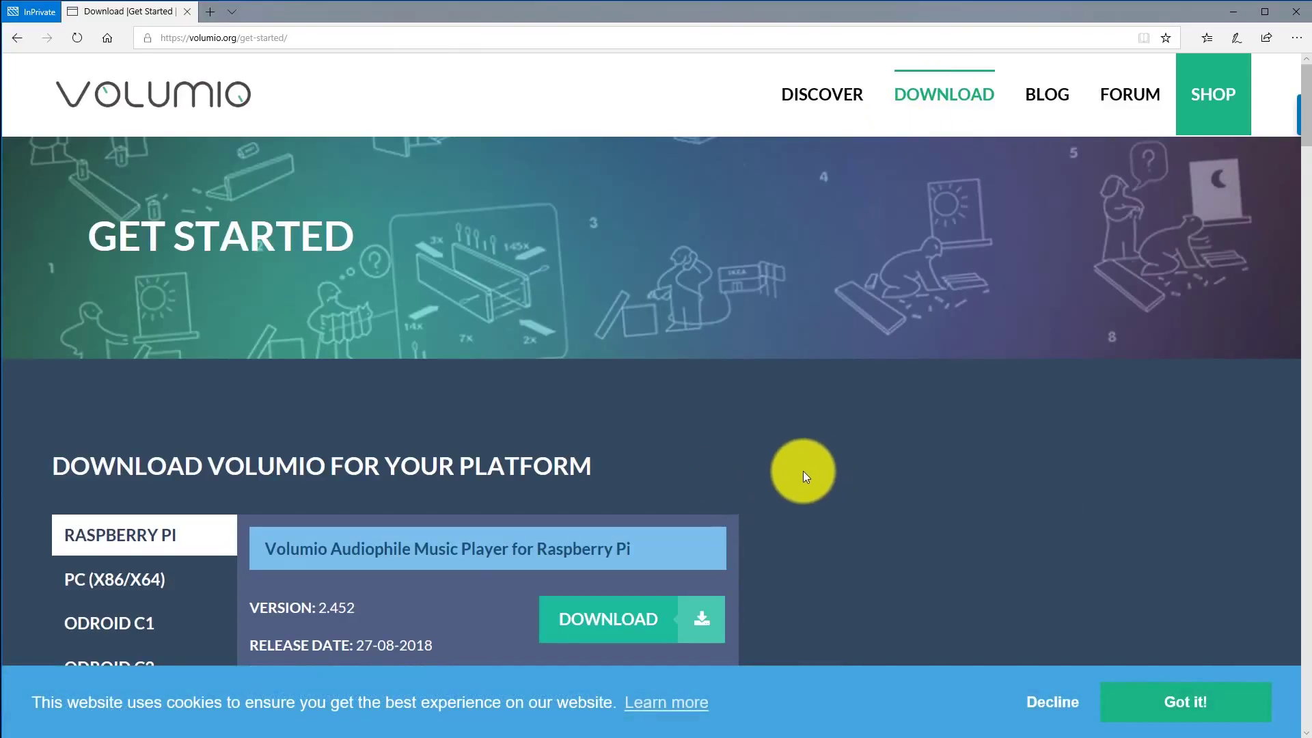
Step: Download the Volumio image for Raspberry Pi and save volumio-2.452-2018-08-27-pi.img.zip
scroll(797, 470, down, 2)
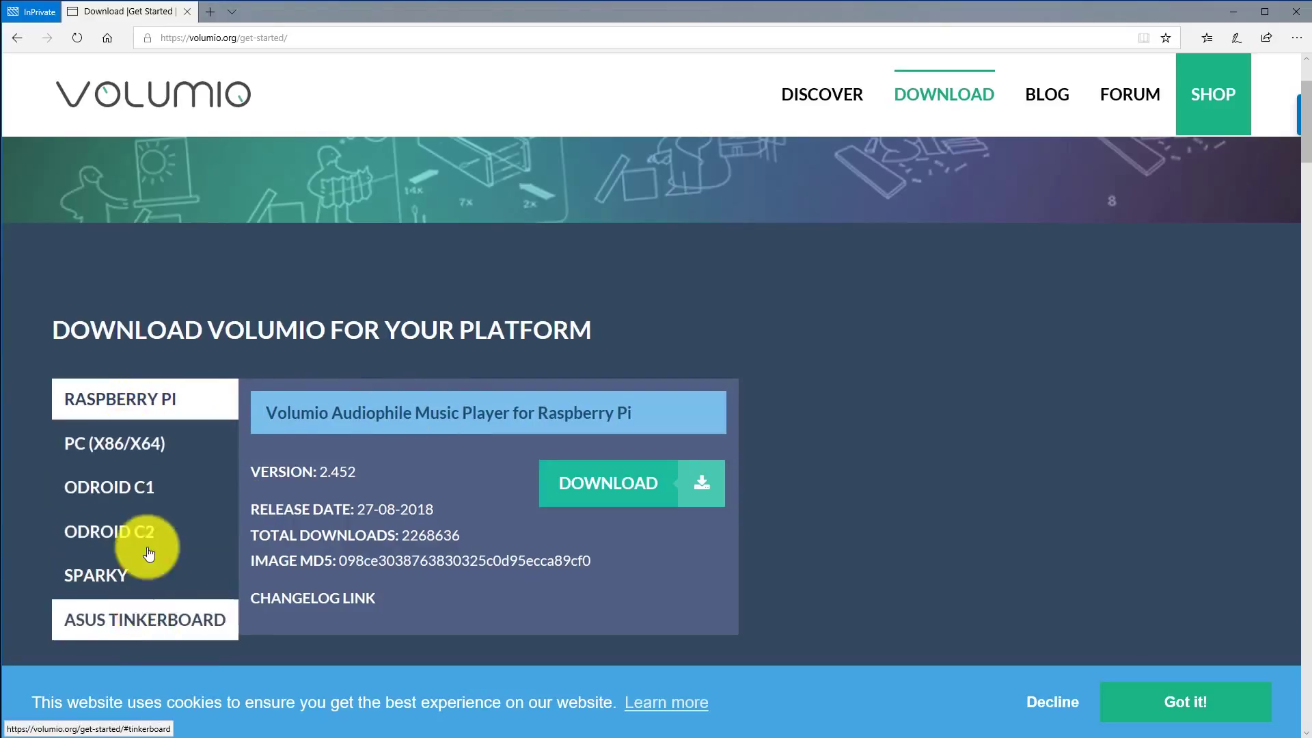
click(162, 396)
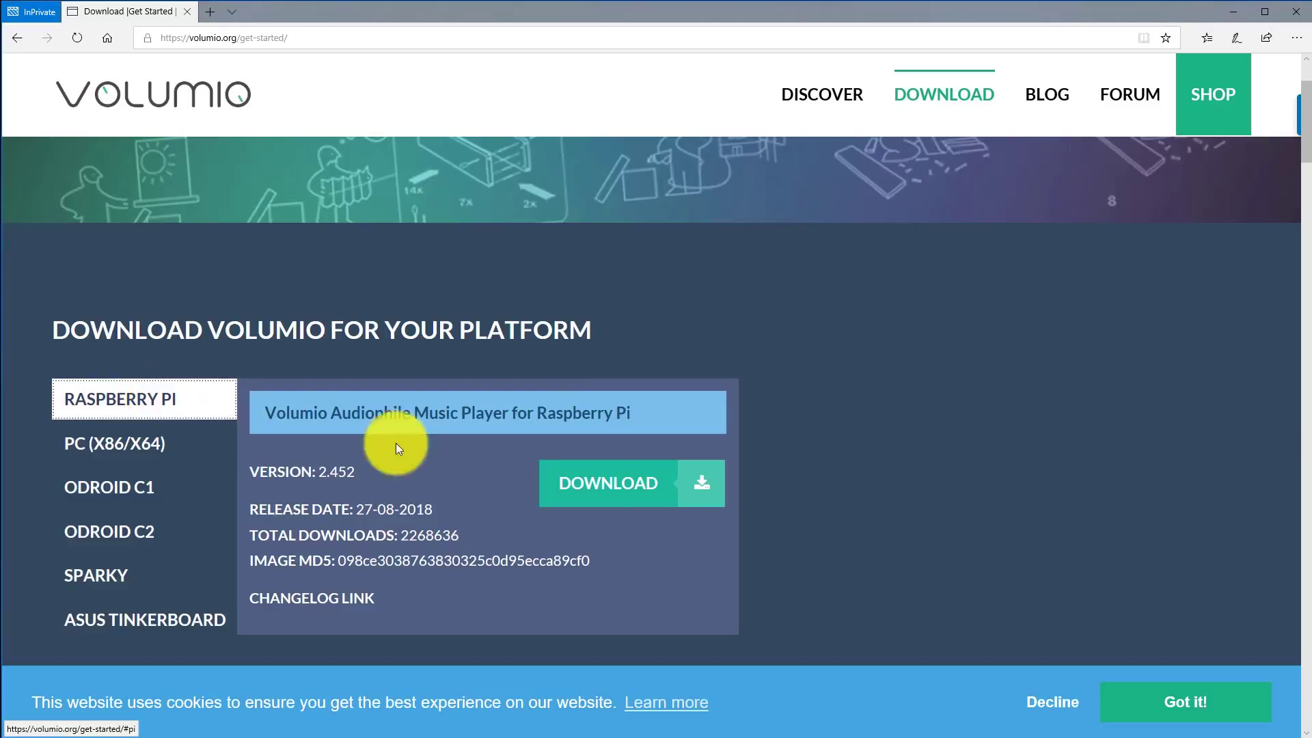
click(648, 487)
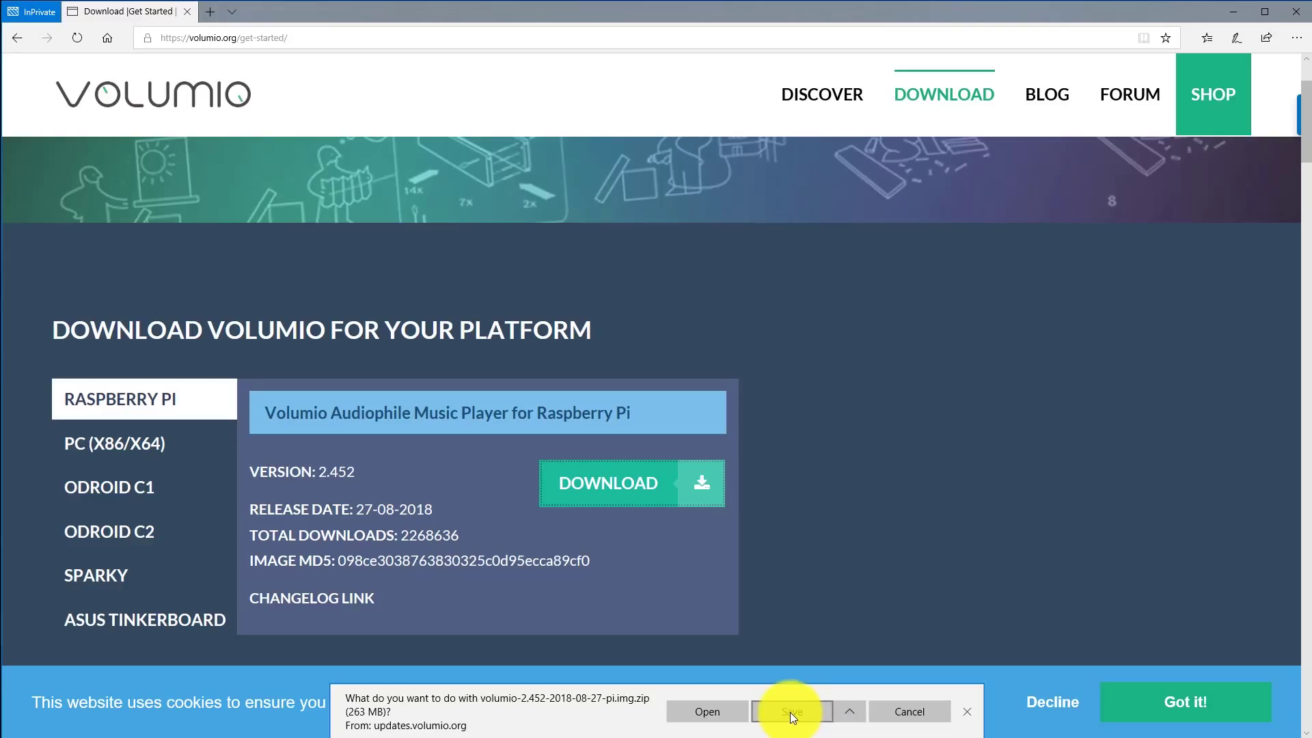
click(793, 712)
Step: Follow the Win32DiskImager link in the Windows flashing instructions and save win32diskimager-1.0.0-install.exe
scroll(721, 522, up, 2)
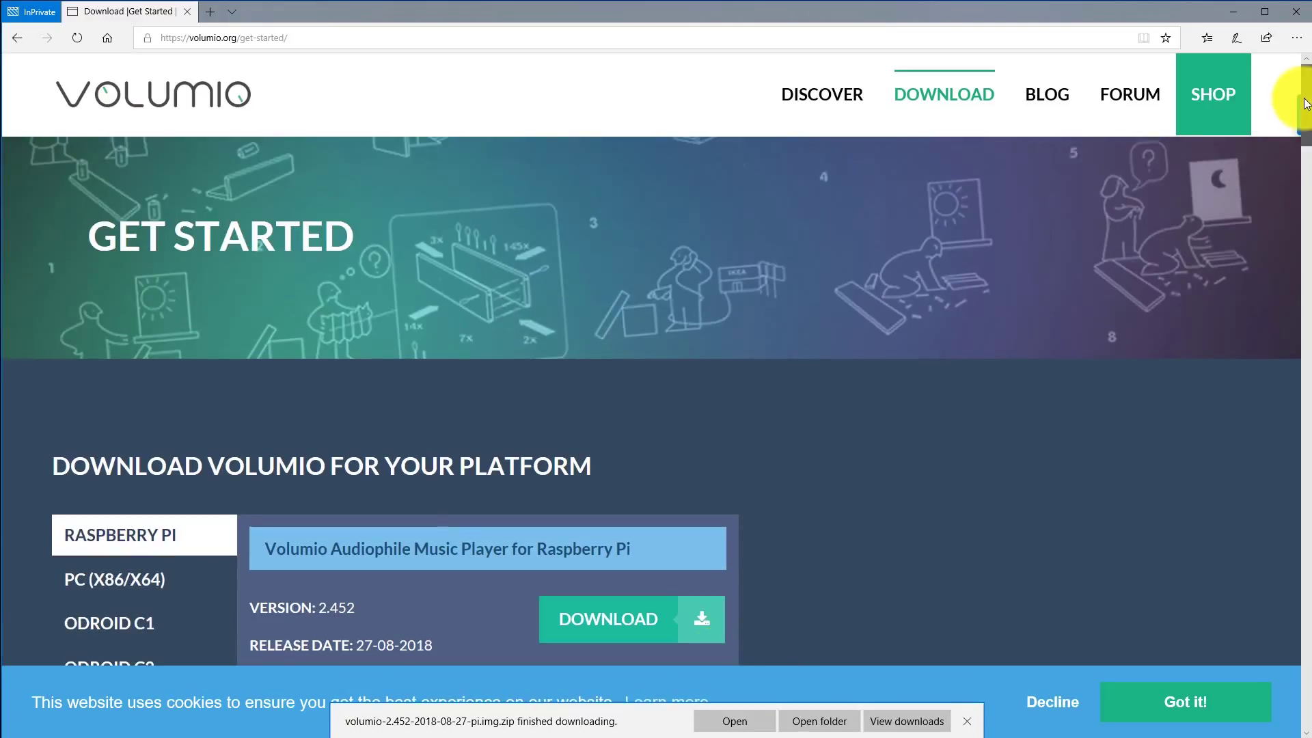
drag(1307, 102, 1307, 106)
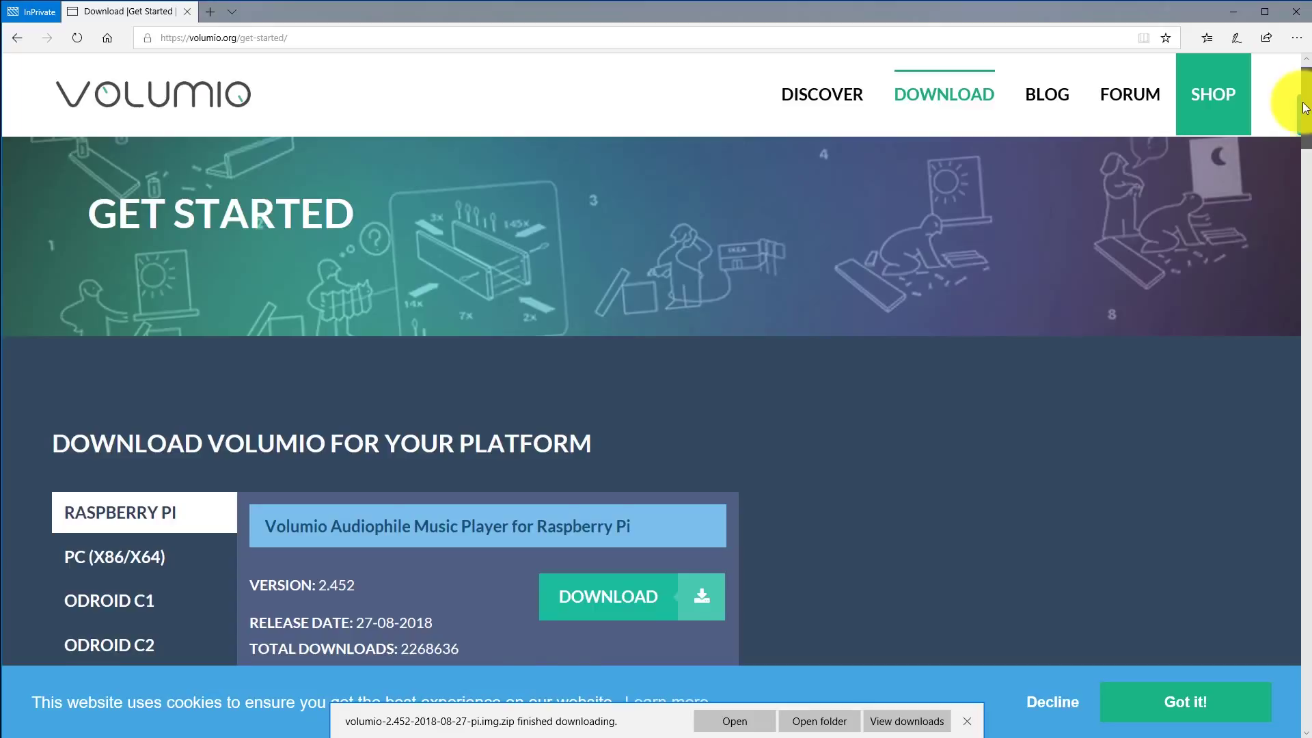
drag(1305, 106, 1252, 272)
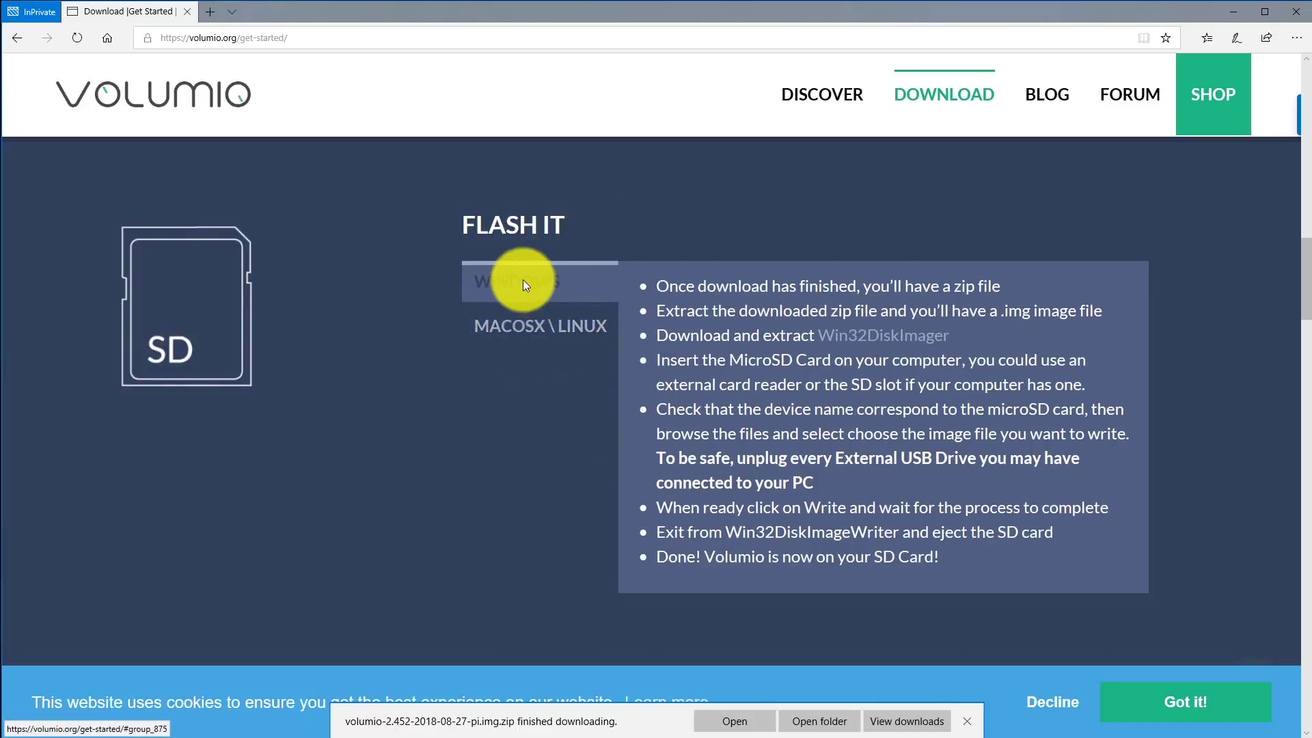
click(510, 283)
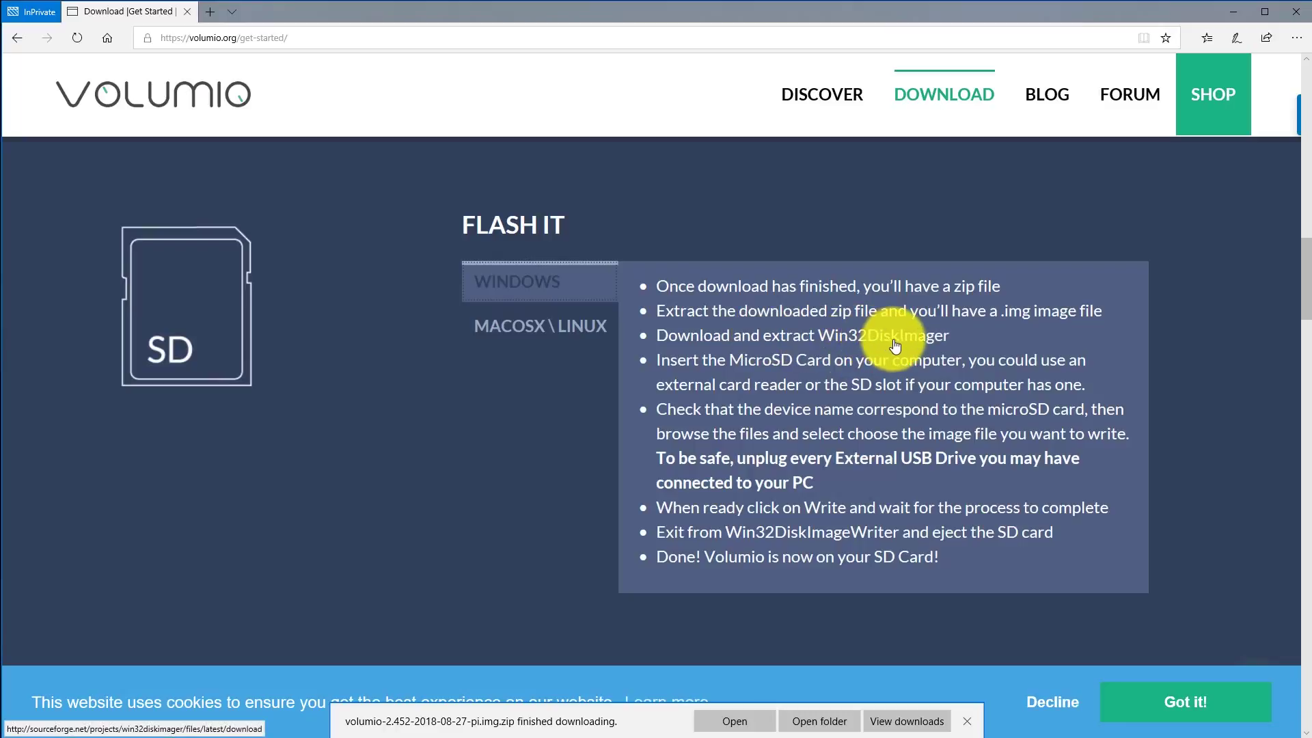
click(896, 338)
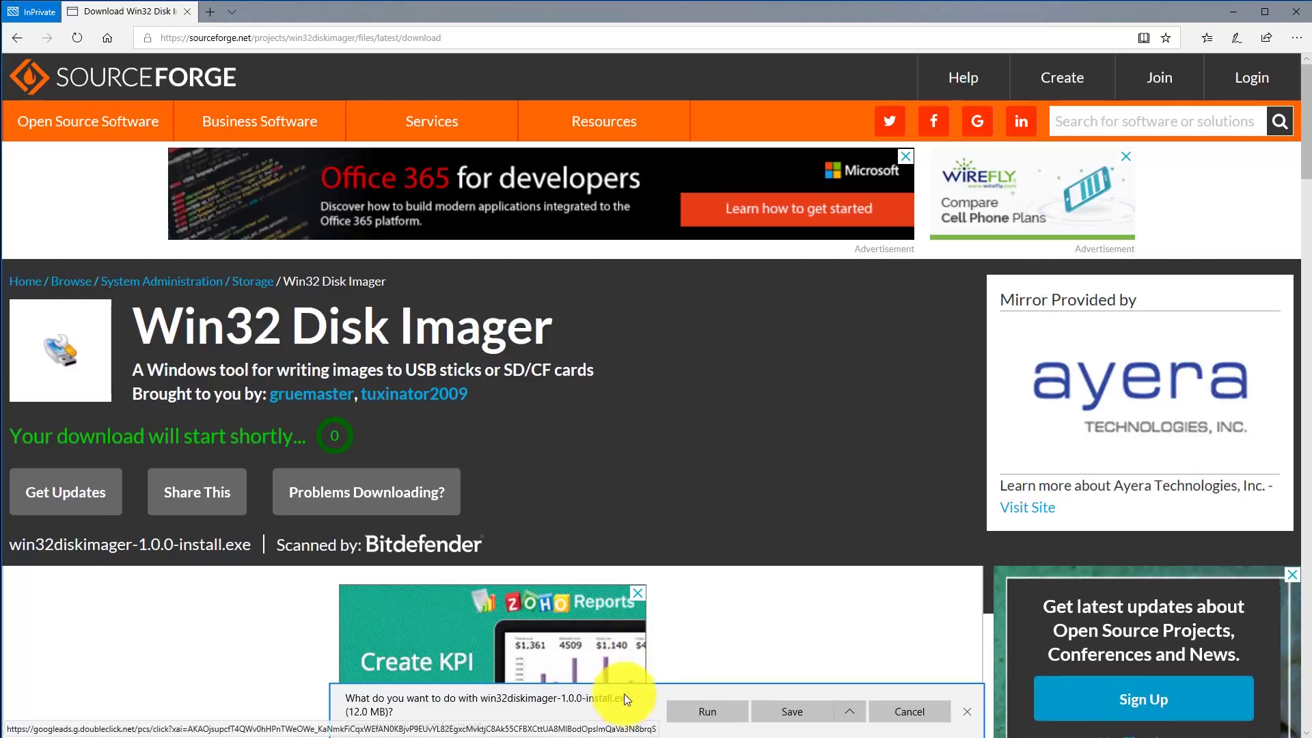
click(794, 712)
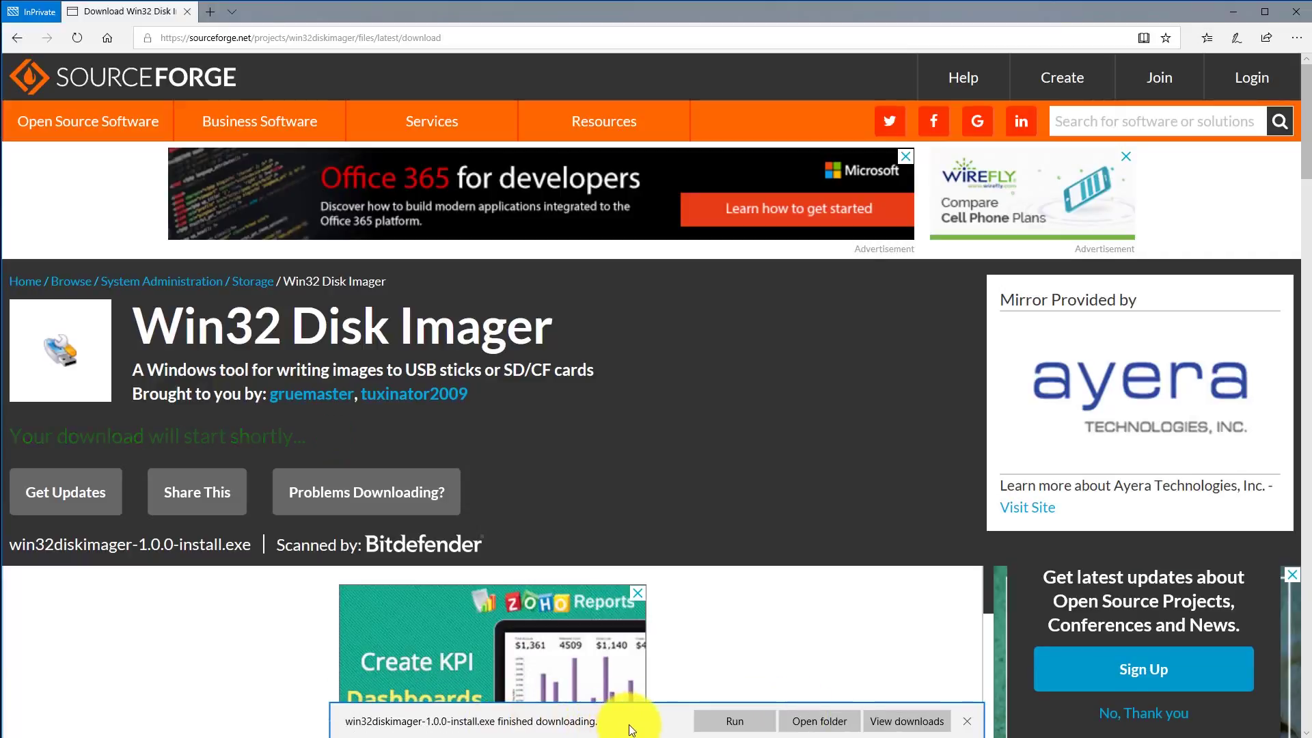
Step: Switch to File Explorer, open the Downloads folder and run win32diskimager-1.0.0-install.exe
click(735, 721)
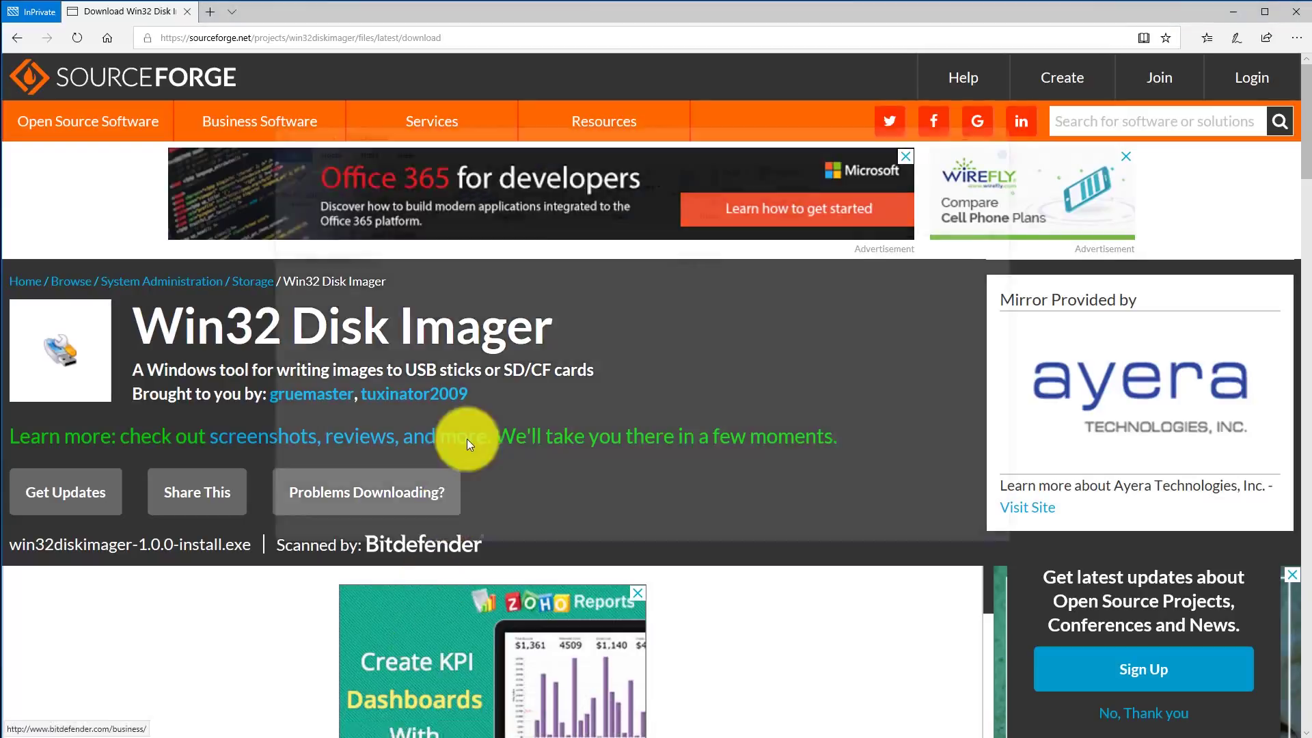
key(super+e)
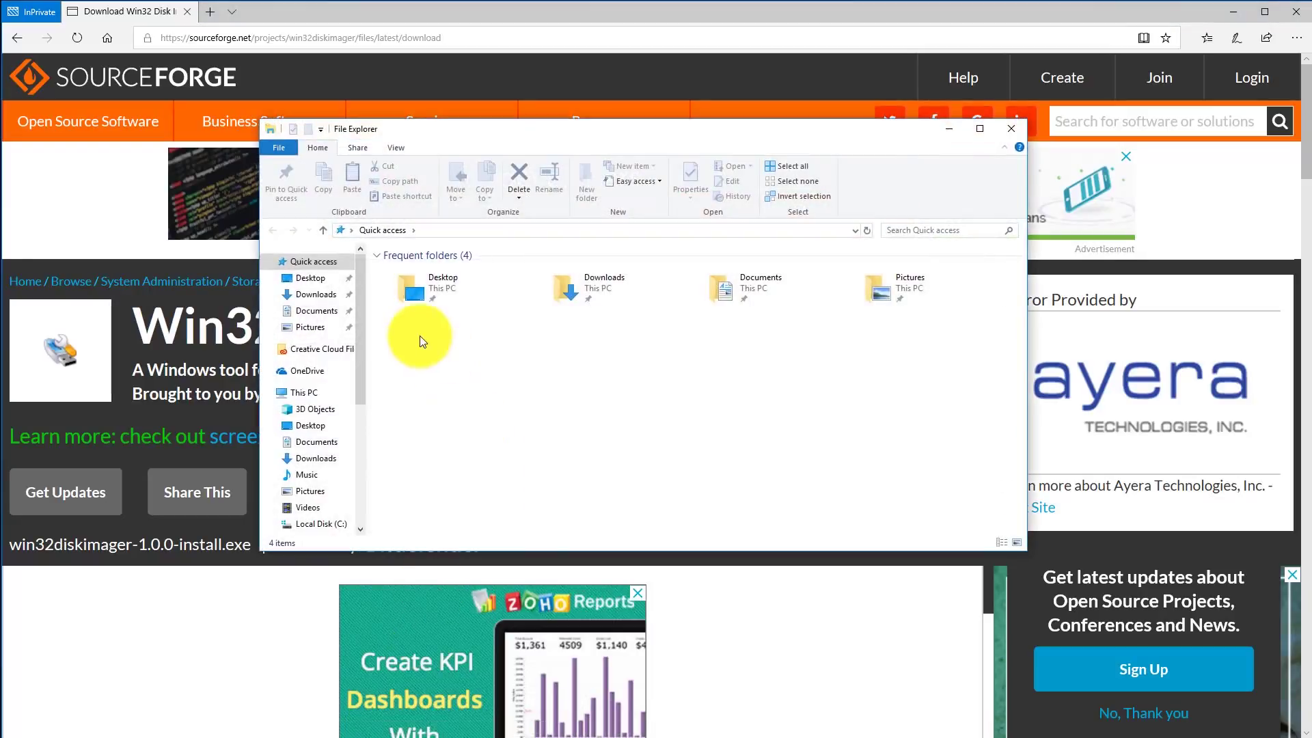
double_click(593, 281)
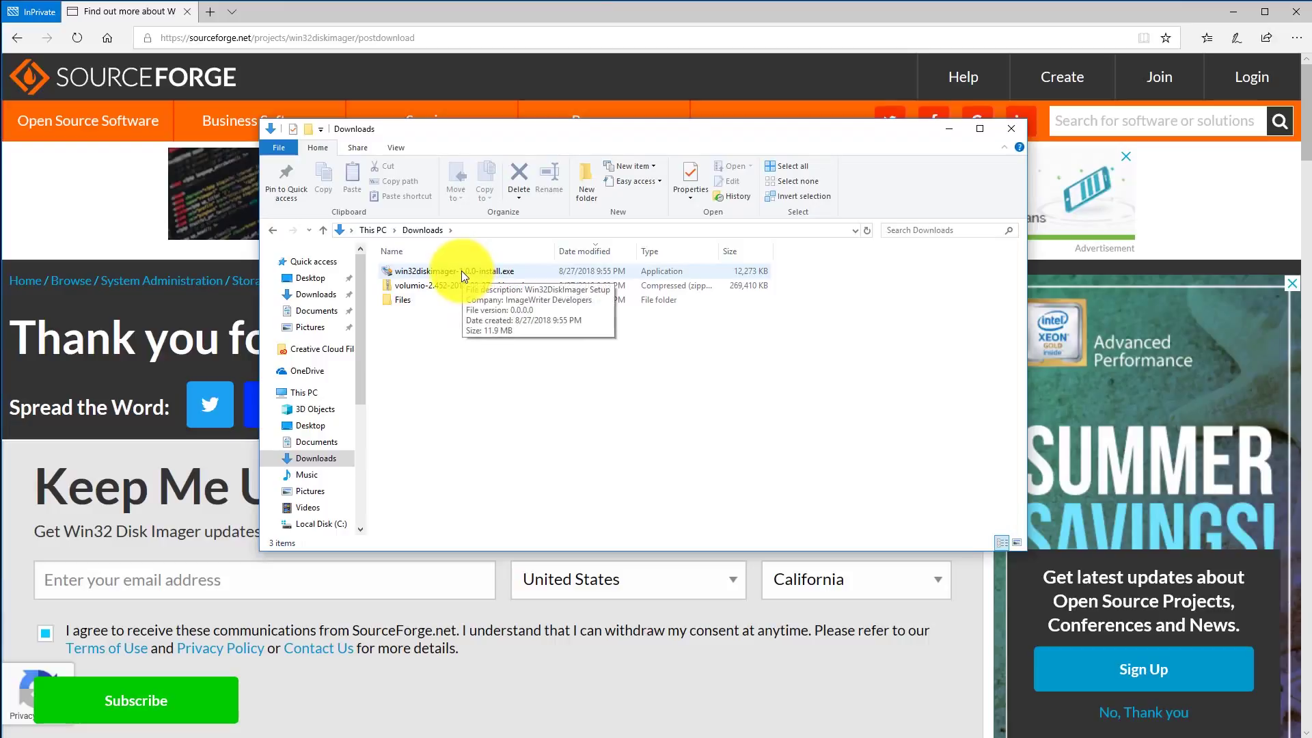
double_click(461, 271)
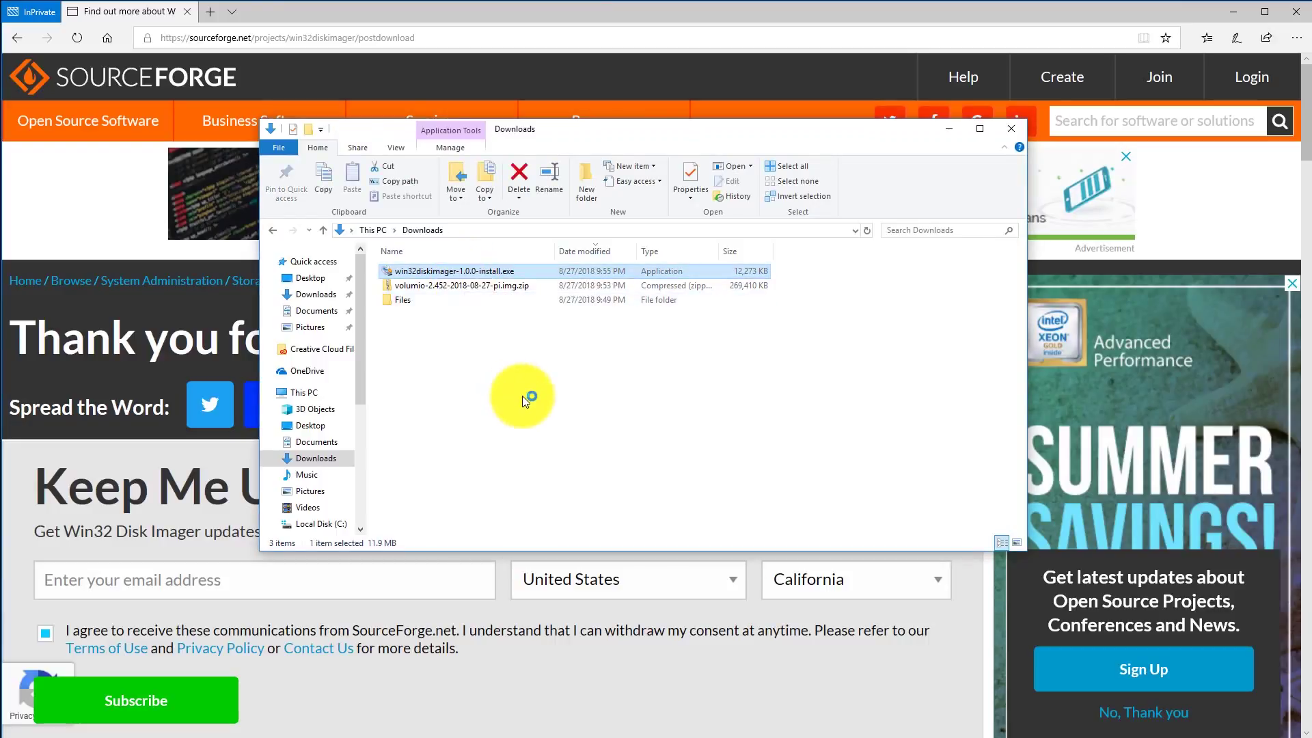
Step: Accept the license agreement and install Win32DiskImager with a desktop shortcut, finishing setup without launching the program
click(469, 429)
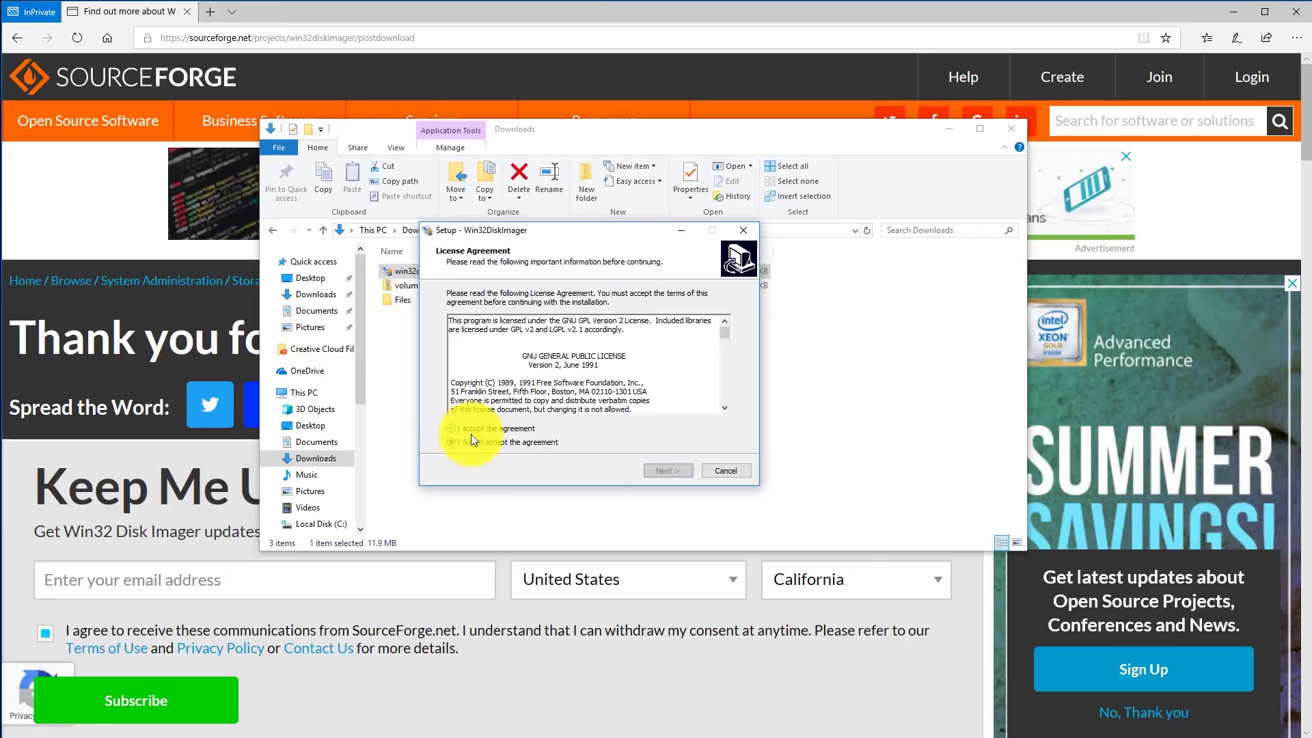
click(668, 470)
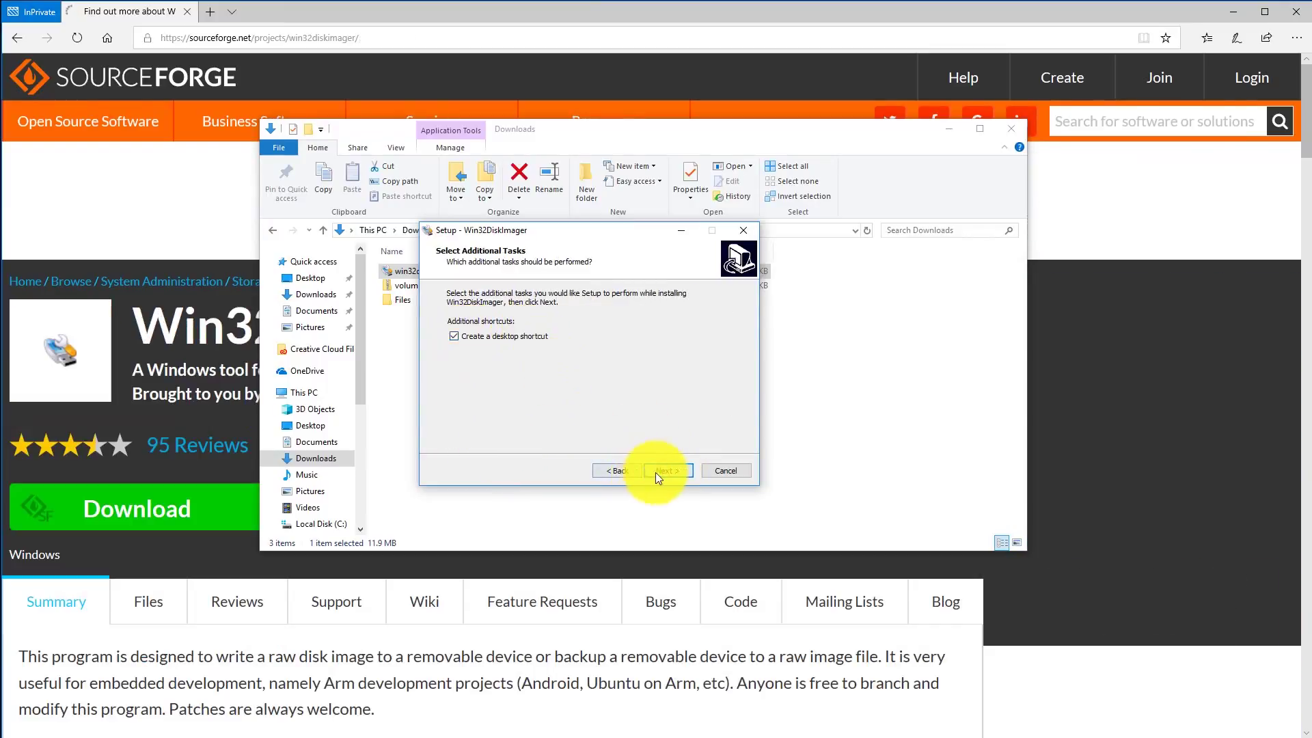
click(663, 471)
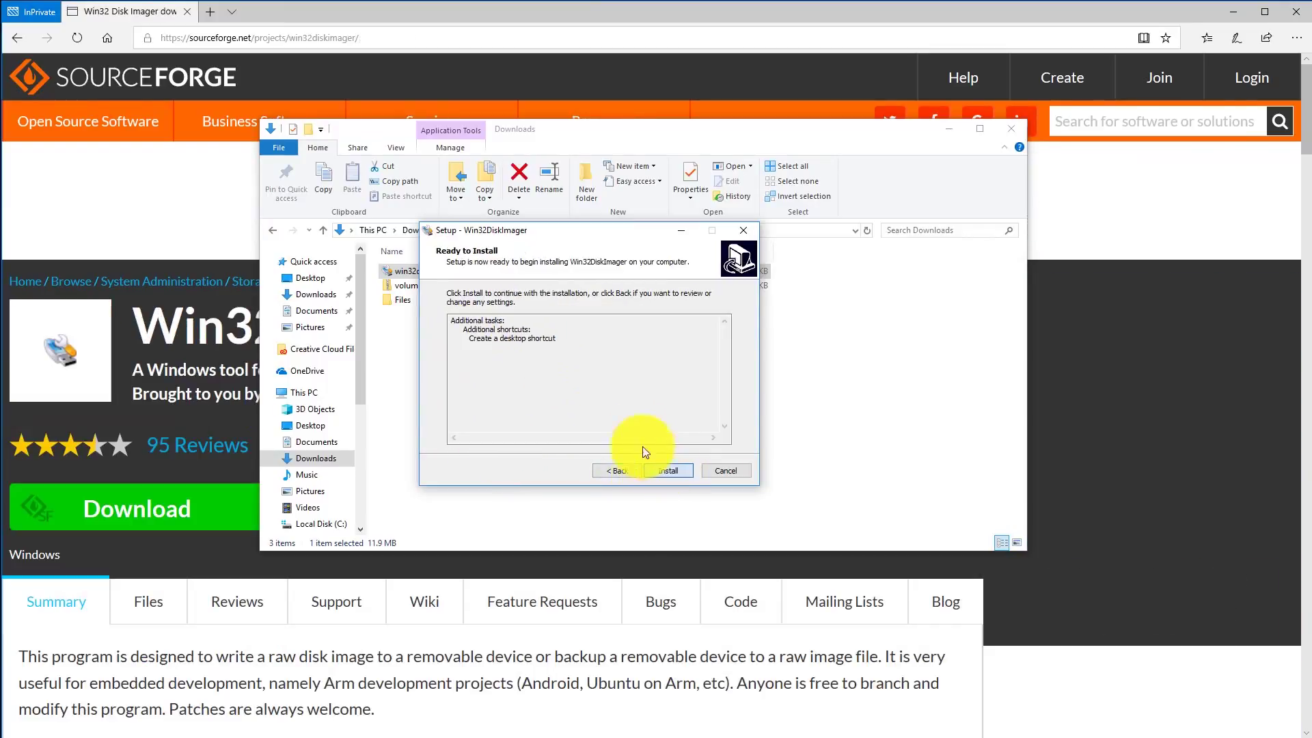
click(668, 472)
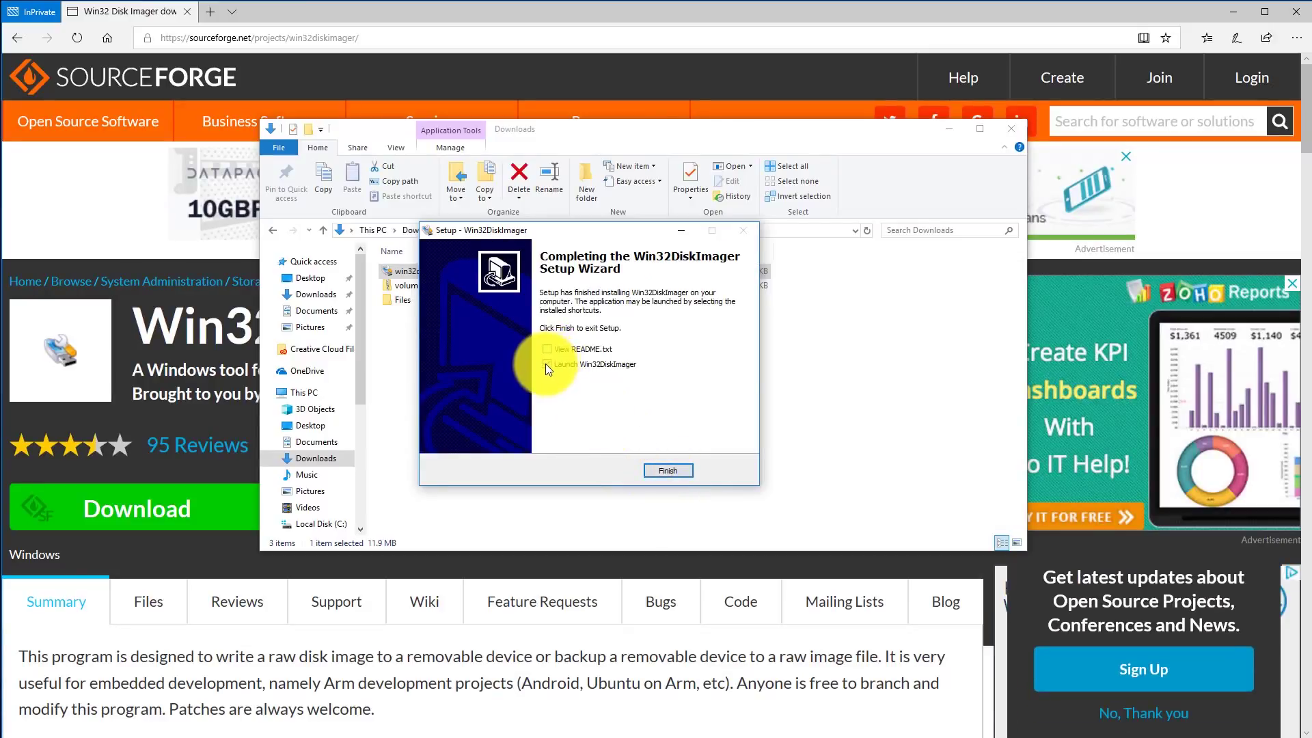
click(667, 470)
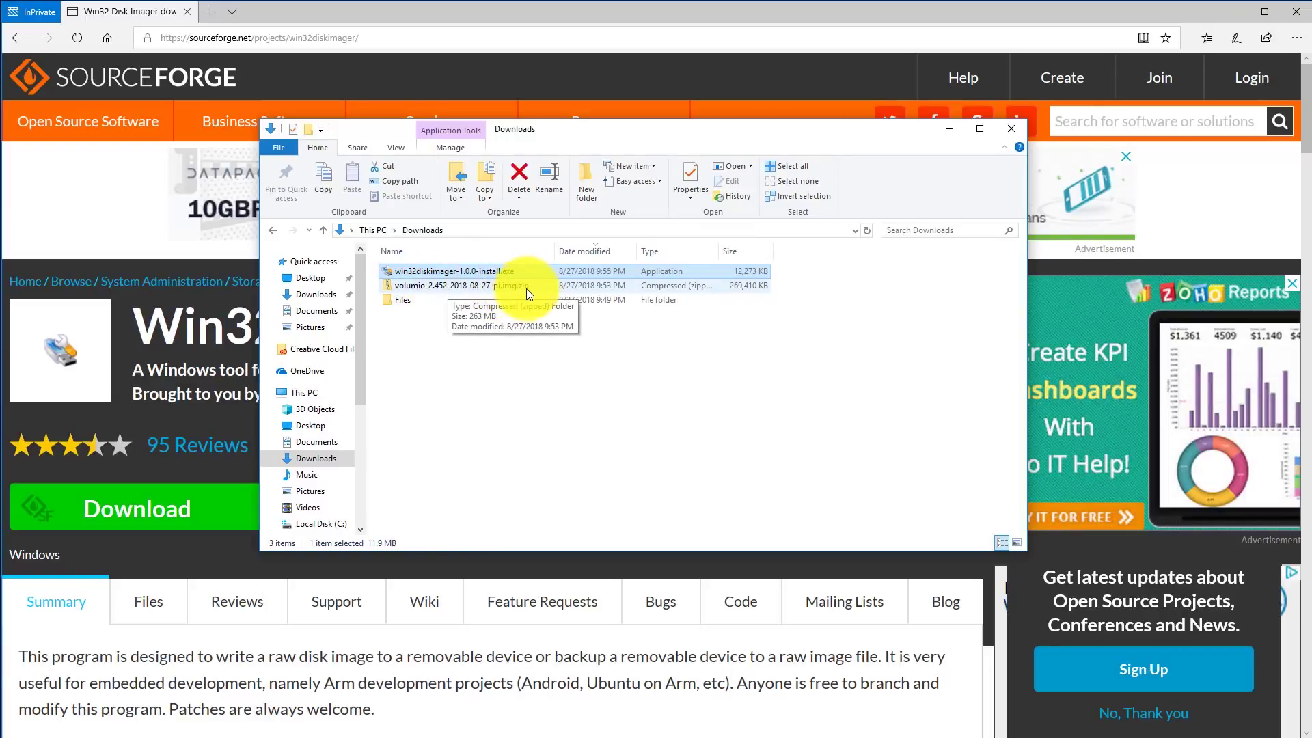
Step: Extract volumio-2.452-2018-08-27-pi.img.zip into its default folder in Downloads and close the extracted folder's window
click(441, 287)
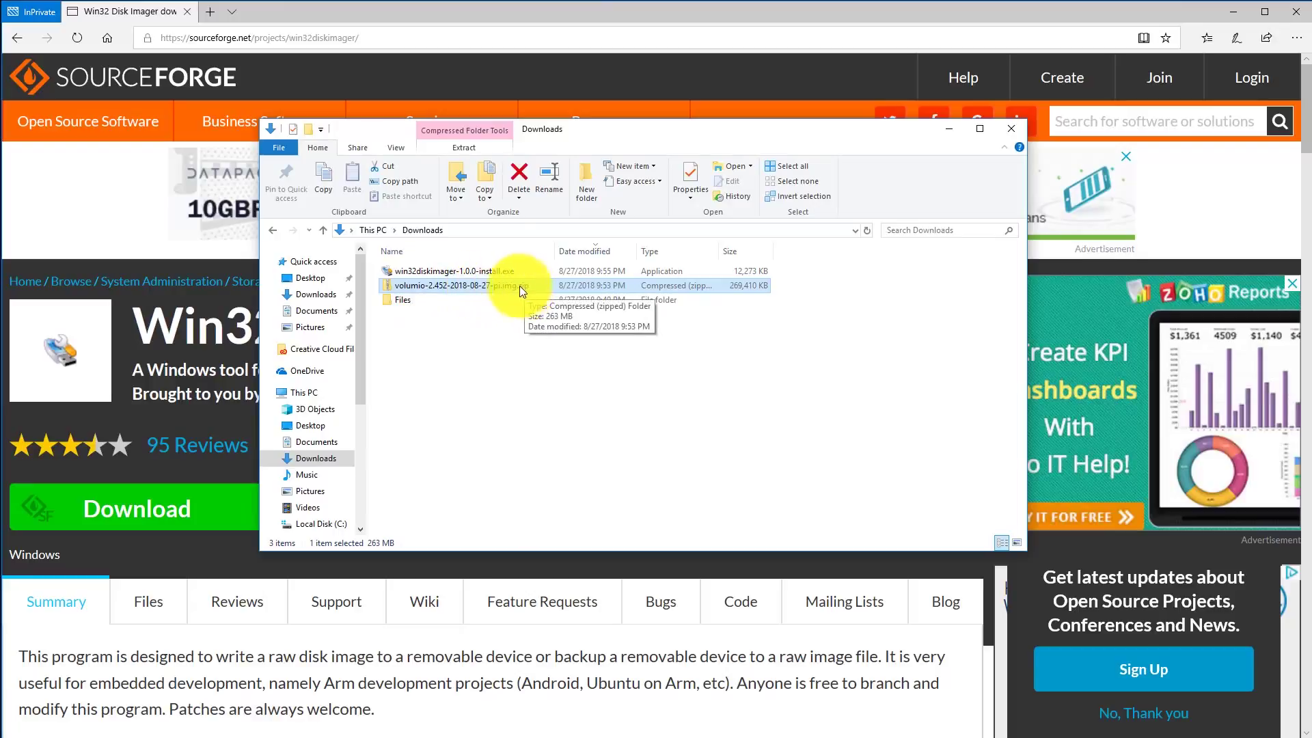
click(465, 147)
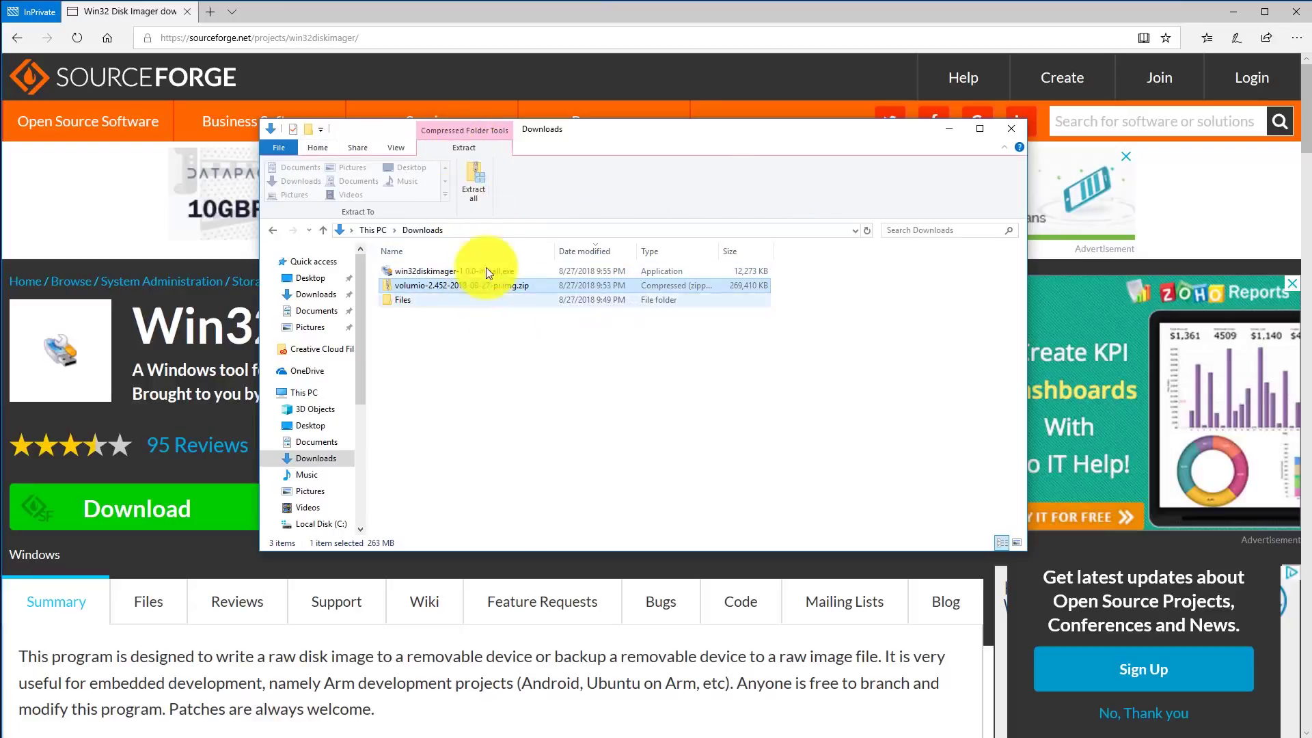
click(473, 183)
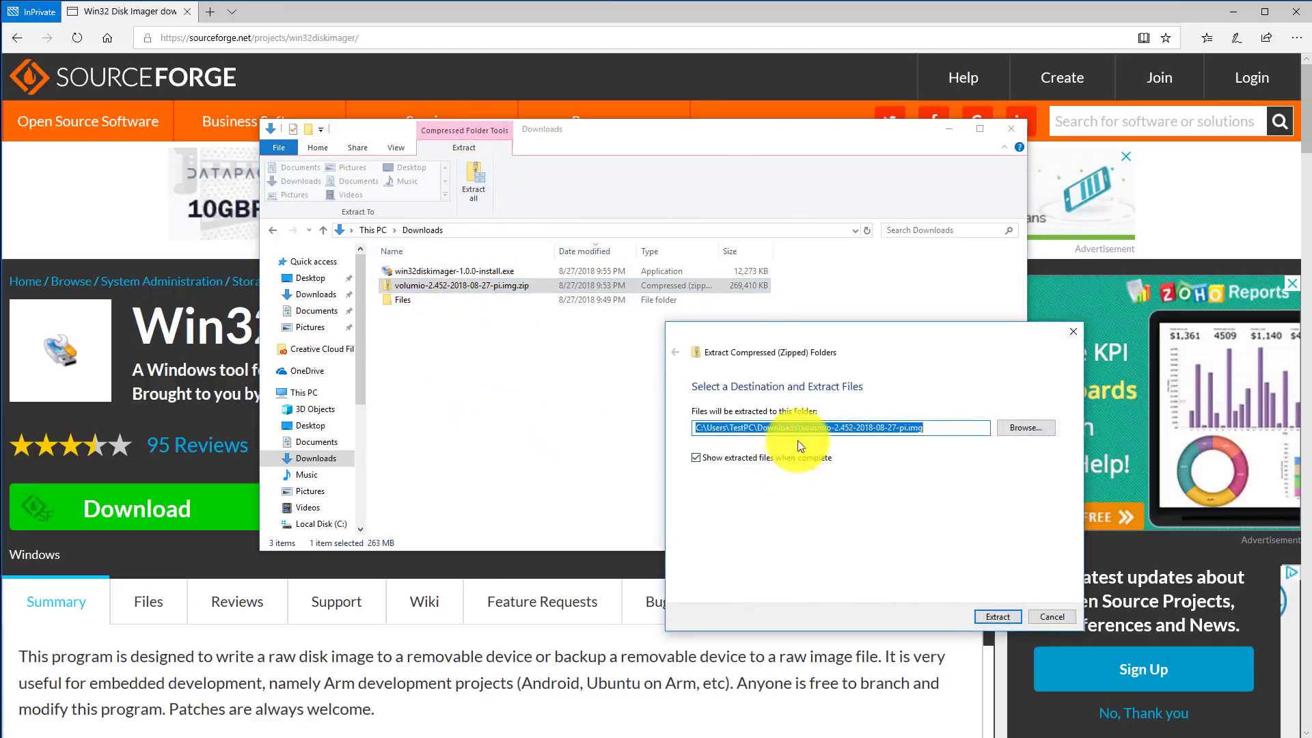
click(999, 617)
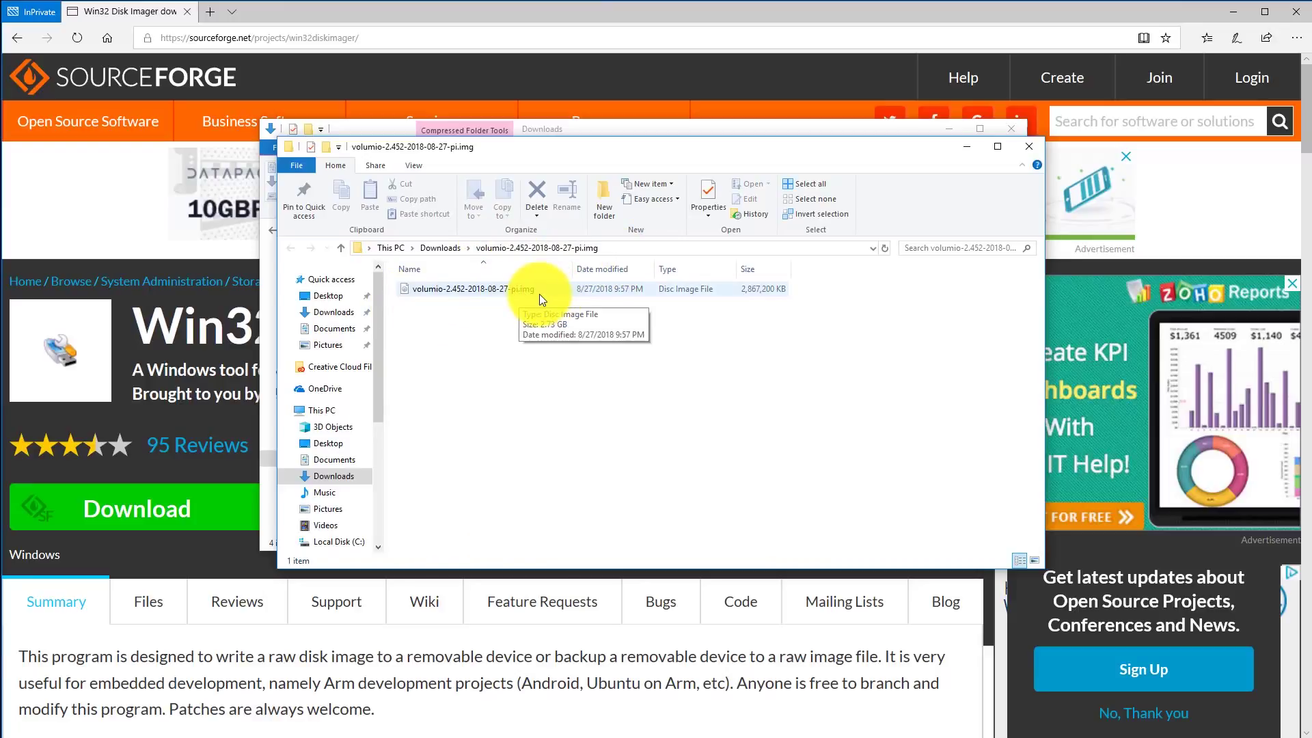
key(alt+F4)
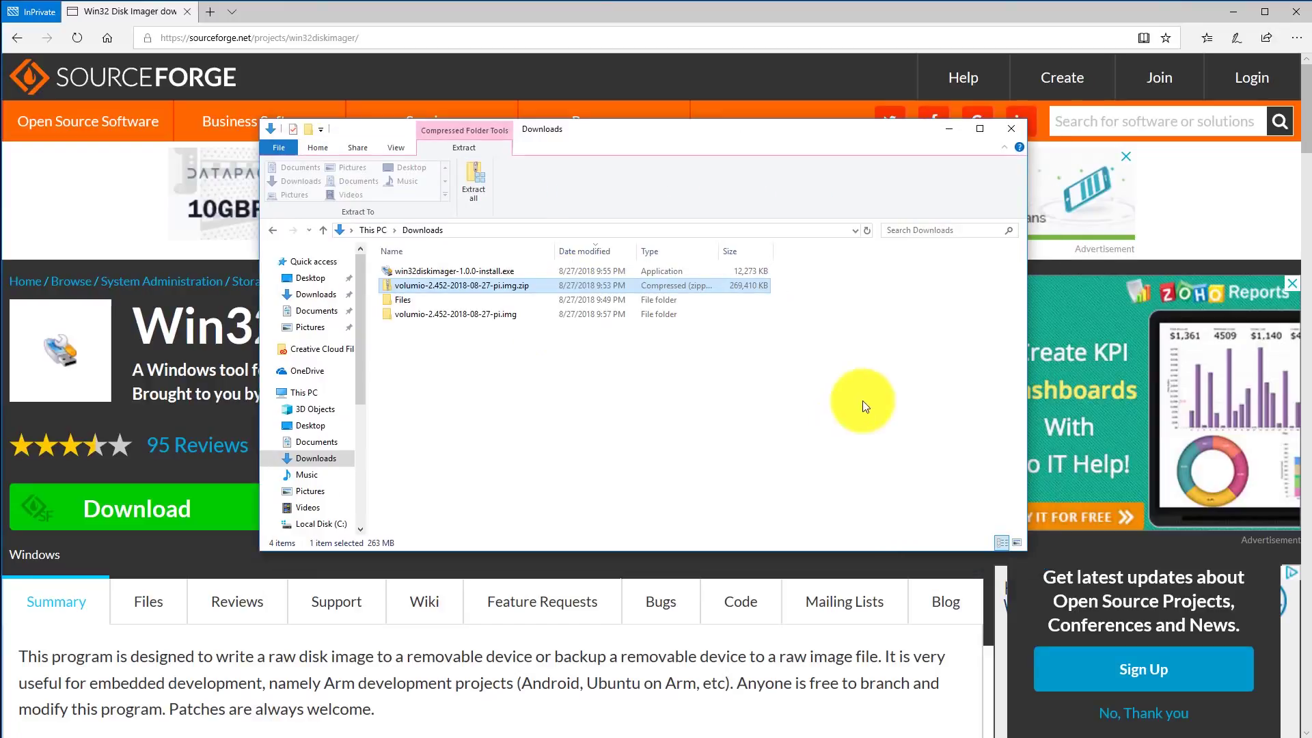
Step: Minimize the open windows and launch Win32 Disk Imager from the desktop
click(948, 128)
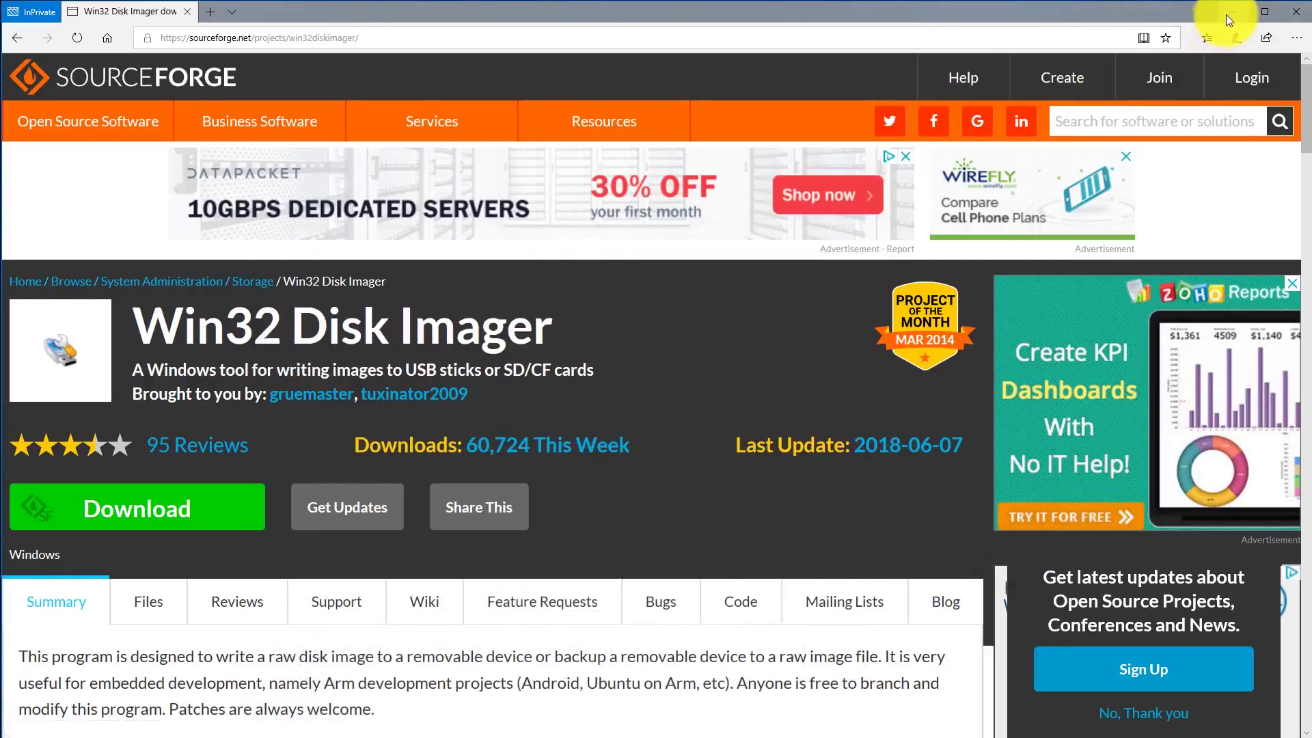
click(1231, 12)
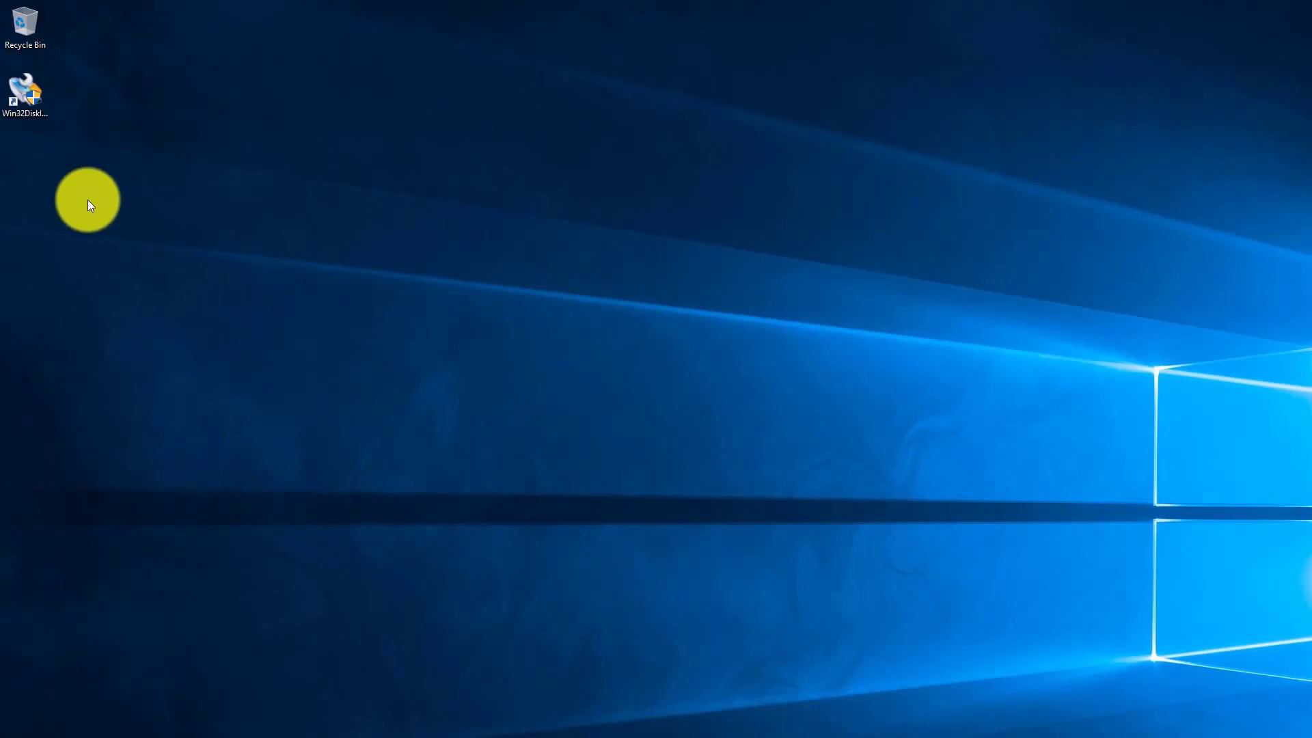
double_click(22, 97)
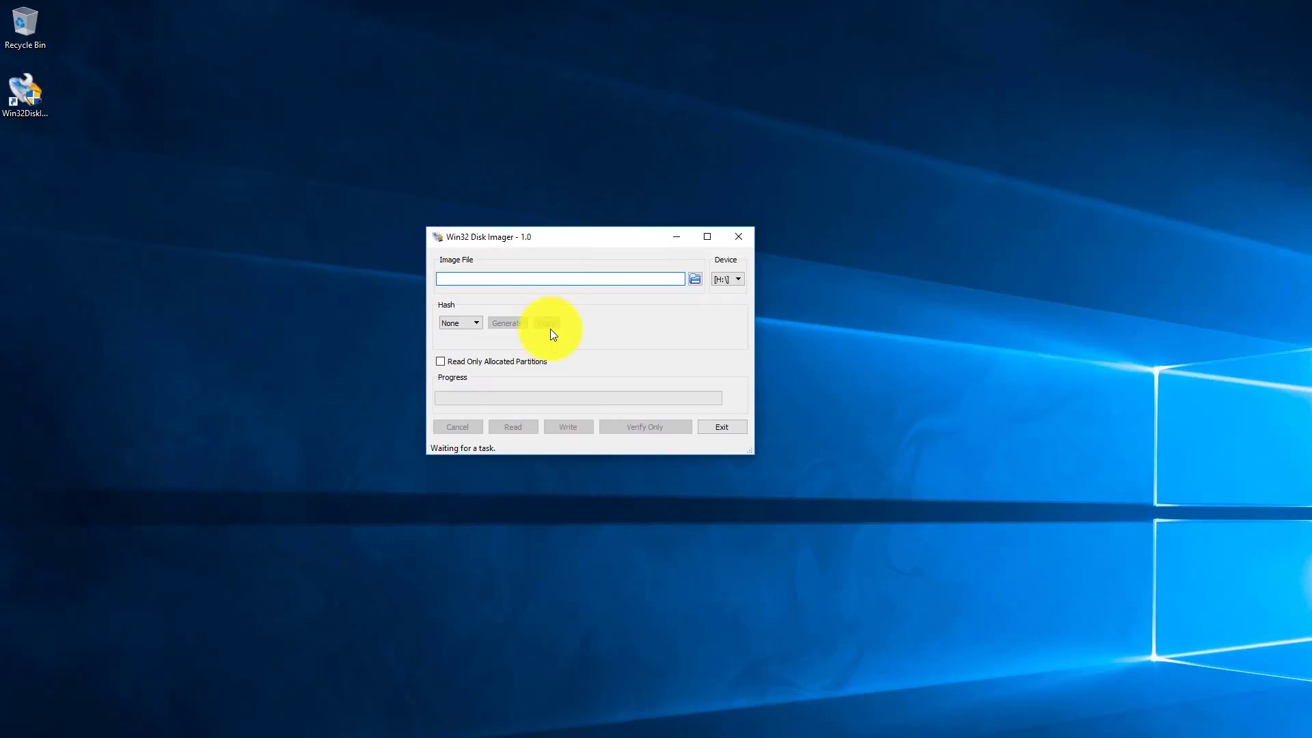
Step: Load volumio-2.452-2018-08-27-pi.img from its extracted folder in Downloads as the image file
click(696, 279)
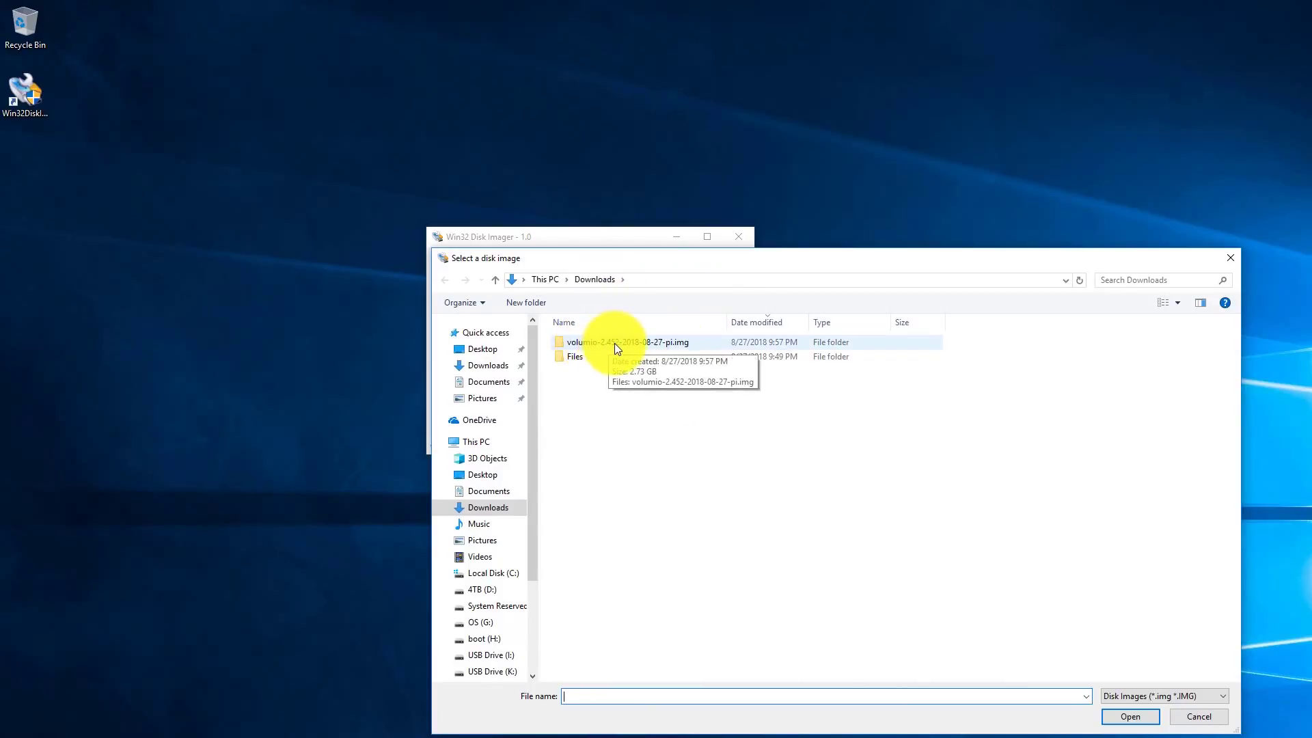
double_click(614, 344)
click(674, 344)
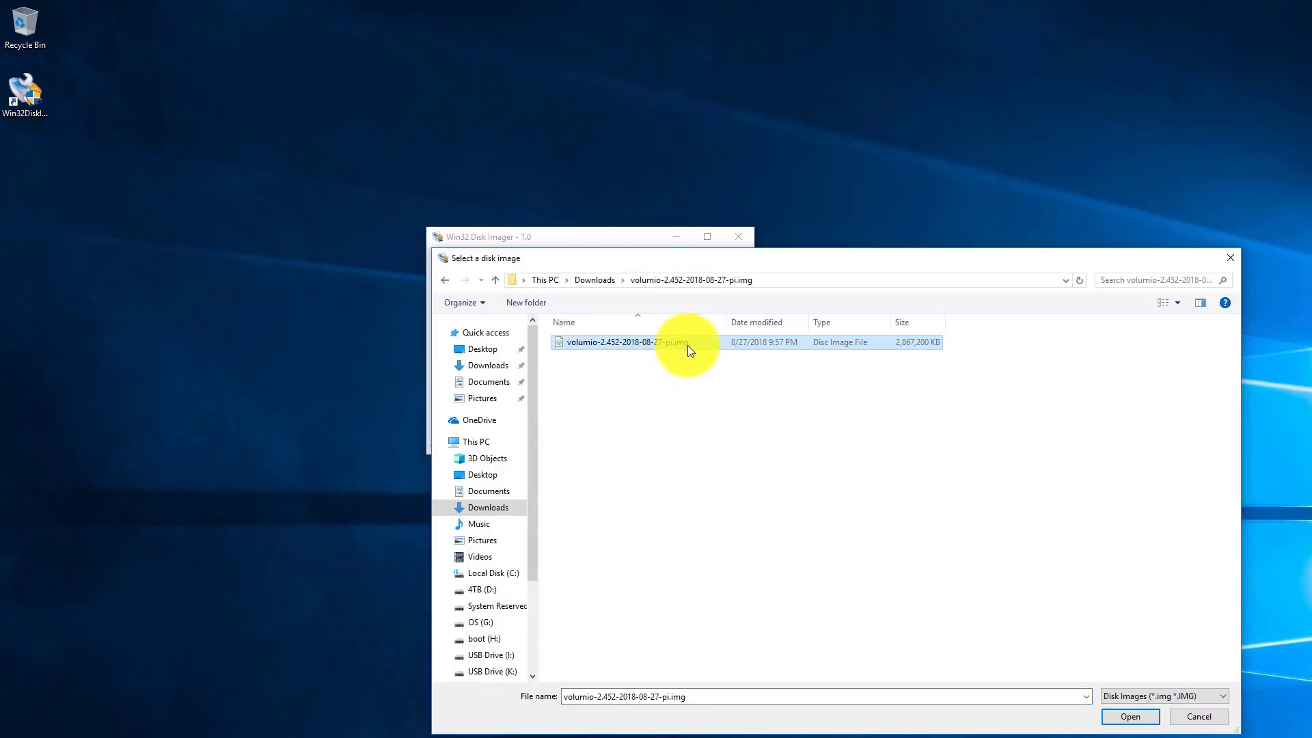
click(1135, 716)
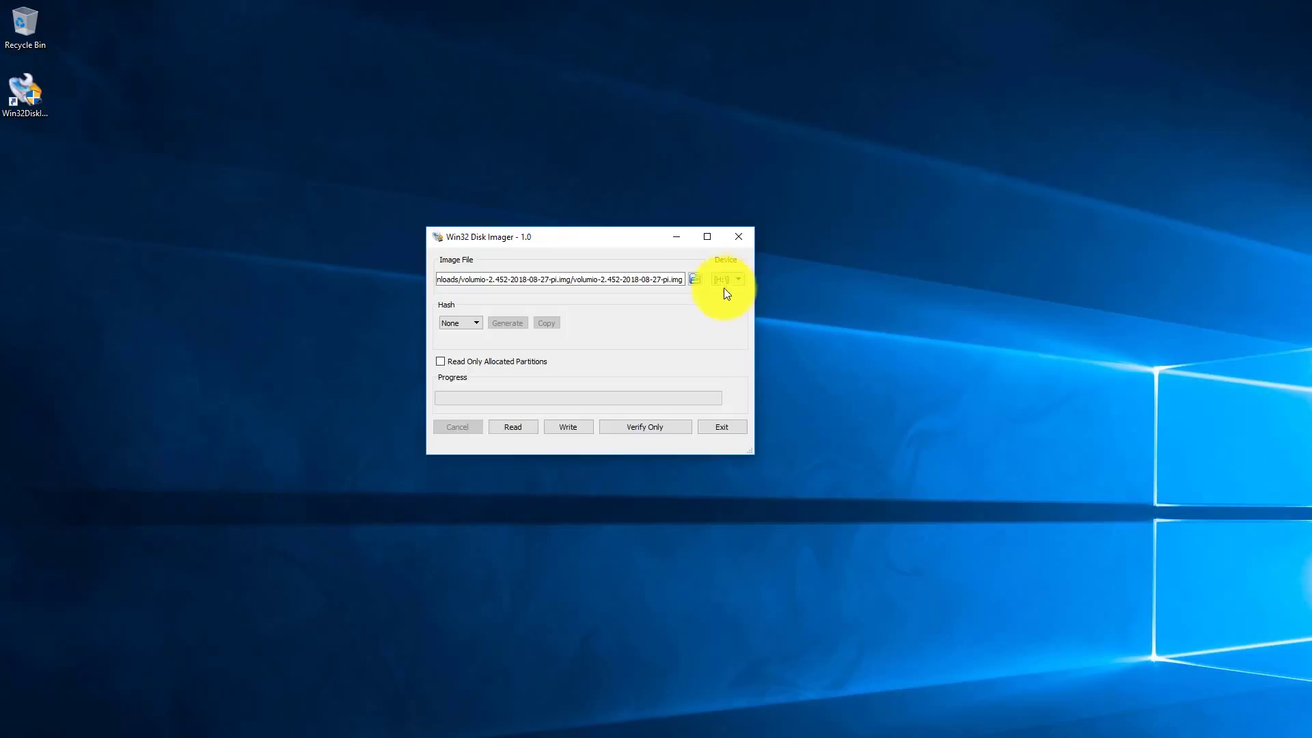
Step: Write the Volumio image to device H:\, confirming the overwrite and dismissing the completion message
click(582, 429)
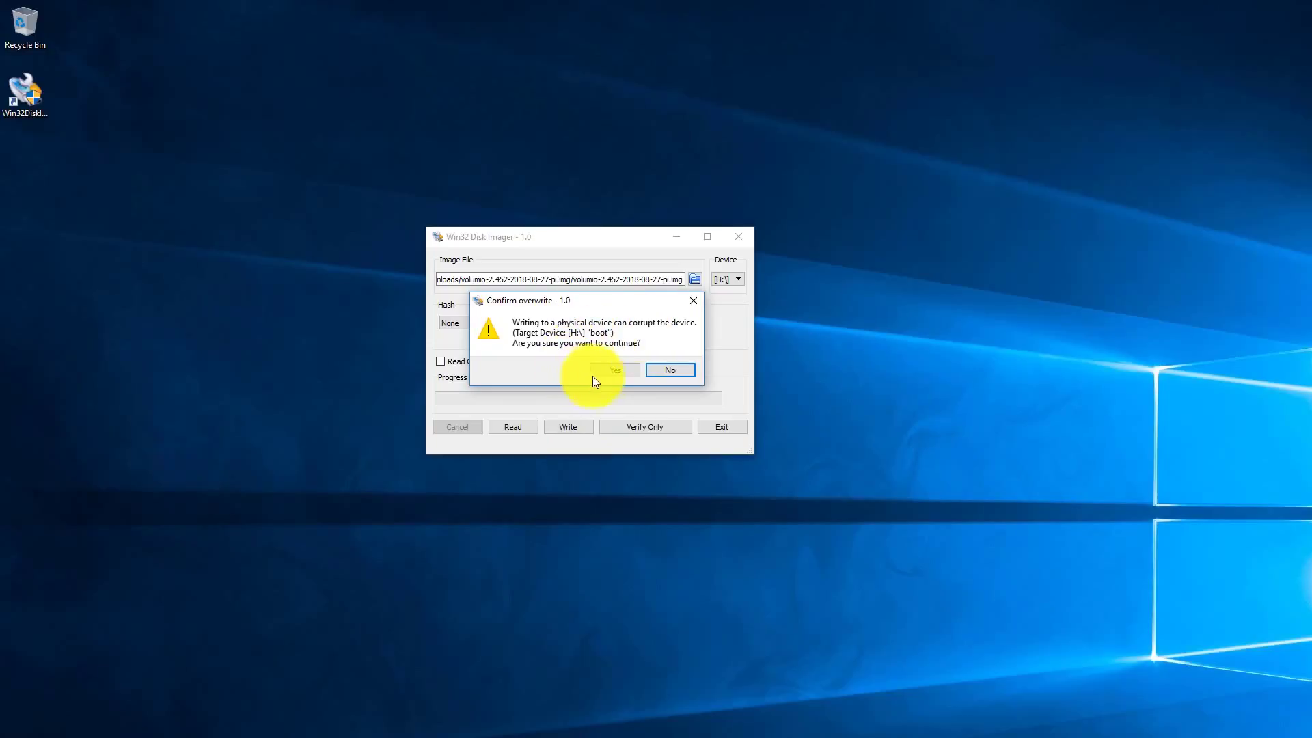
click(615, 371)
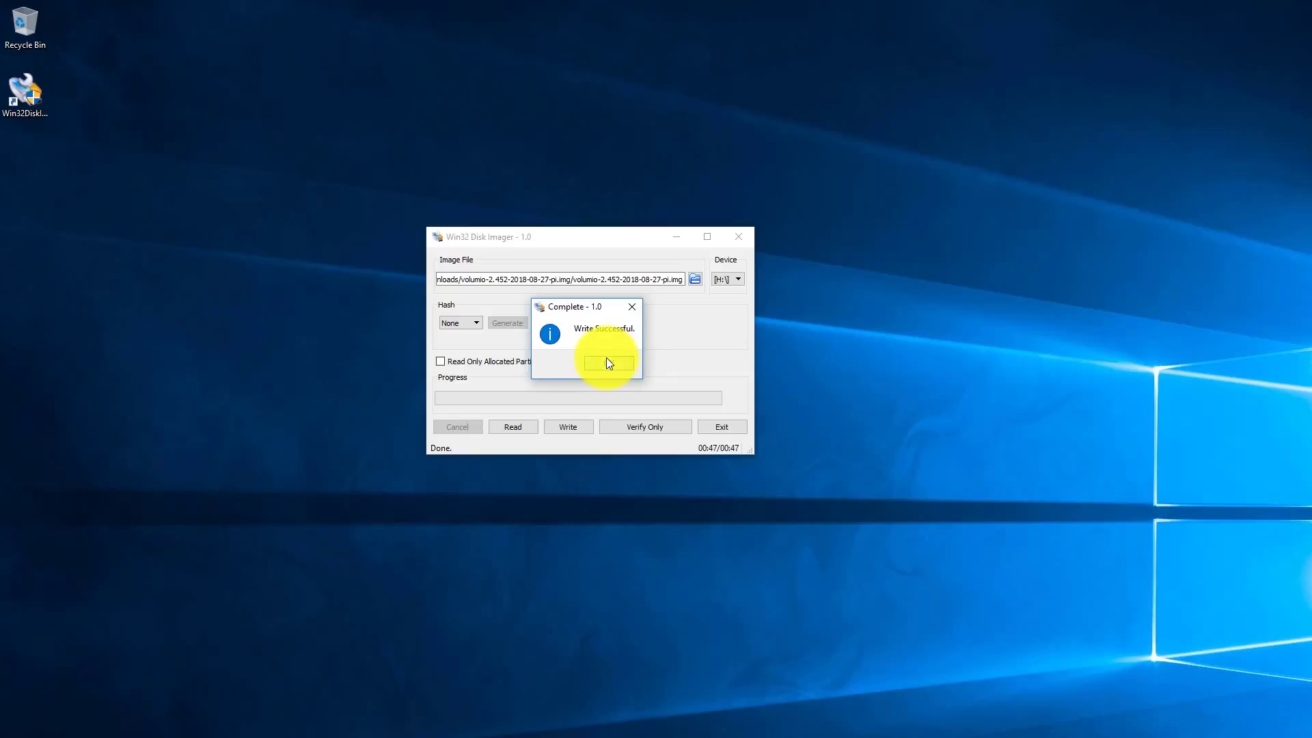
click(609, 362)
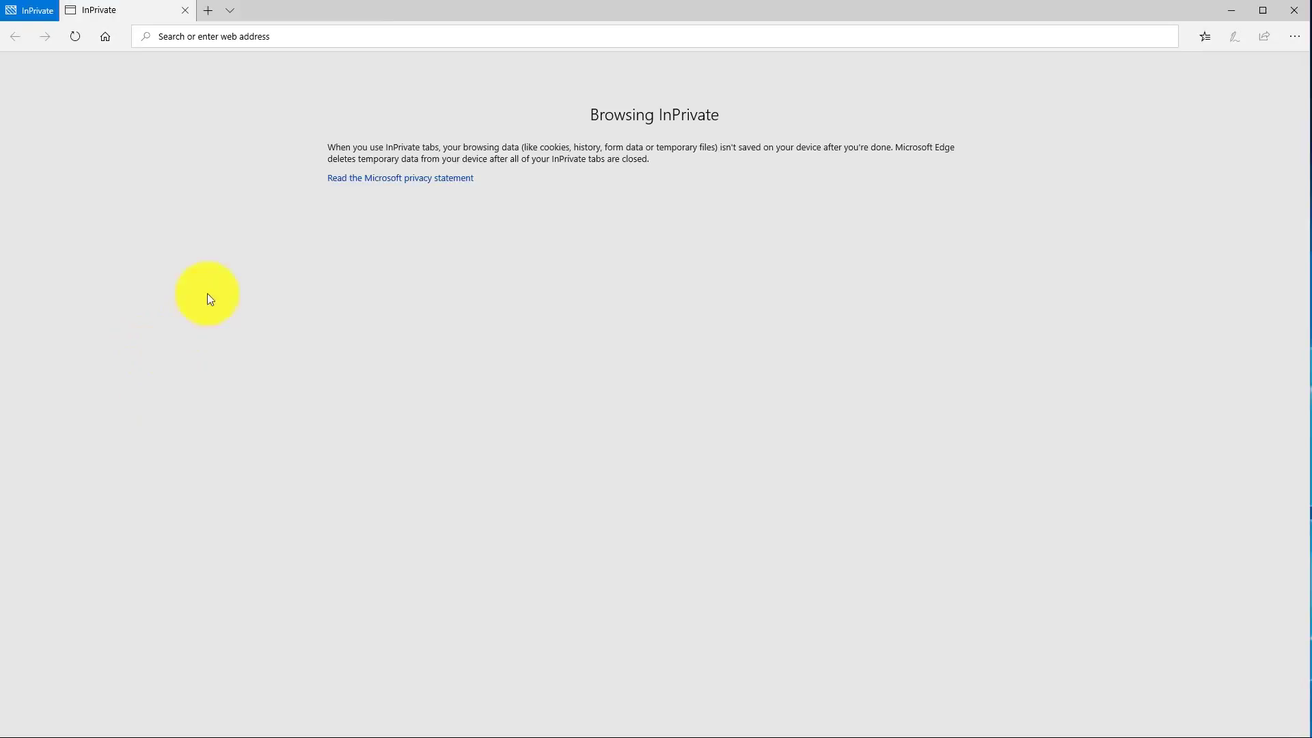
click(250, 38)
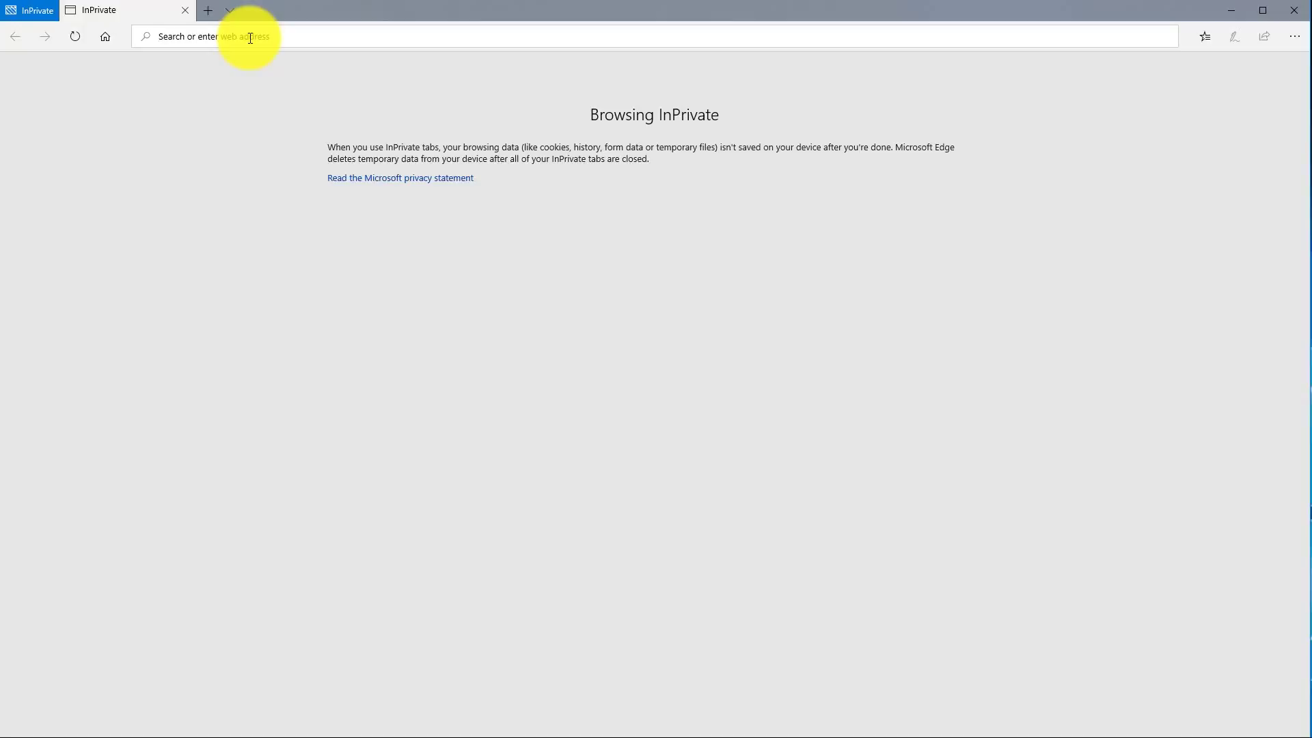
text(http)
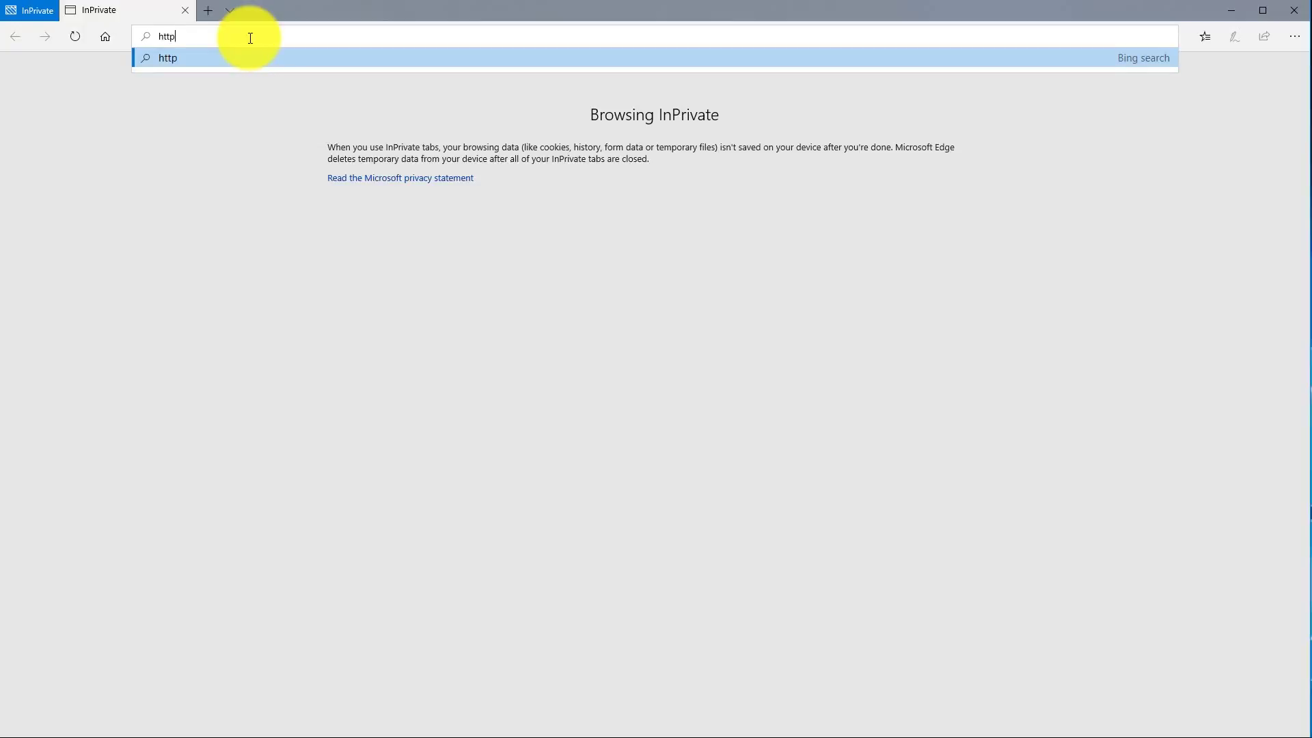
text(://volum)
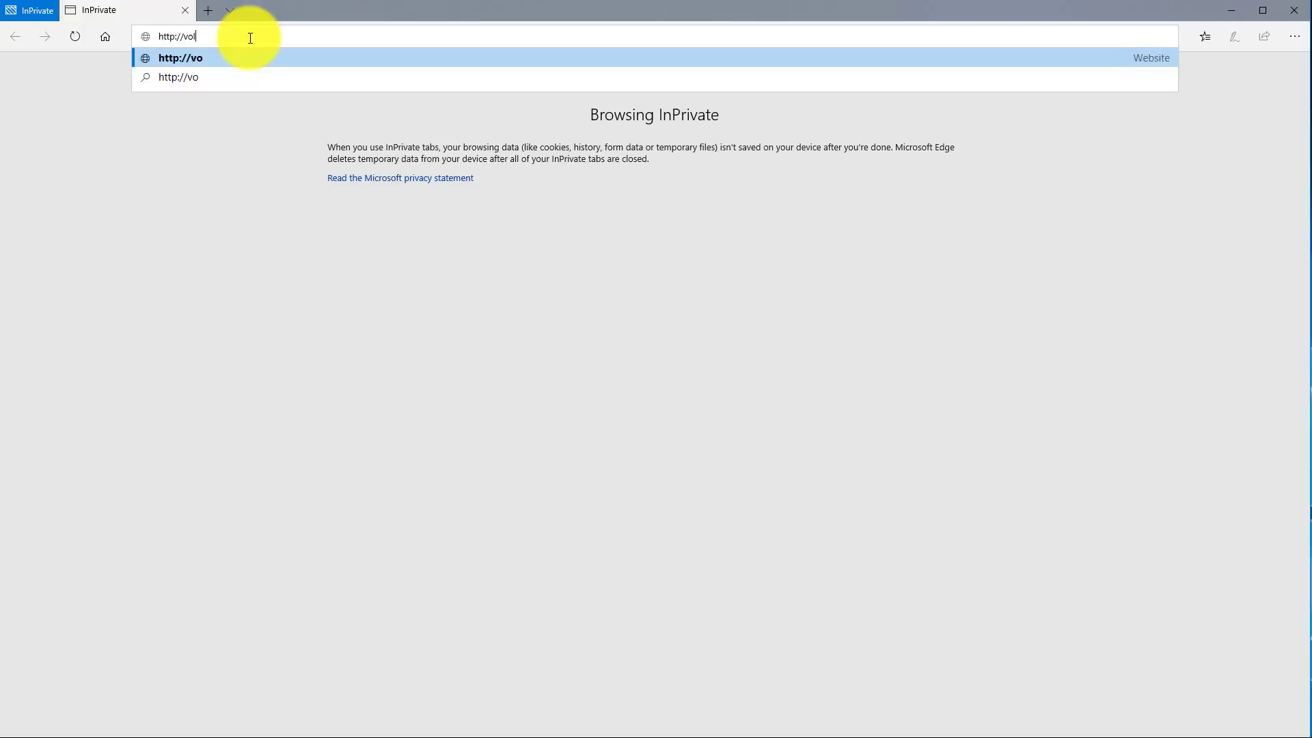
text(io.local)
key(Return)
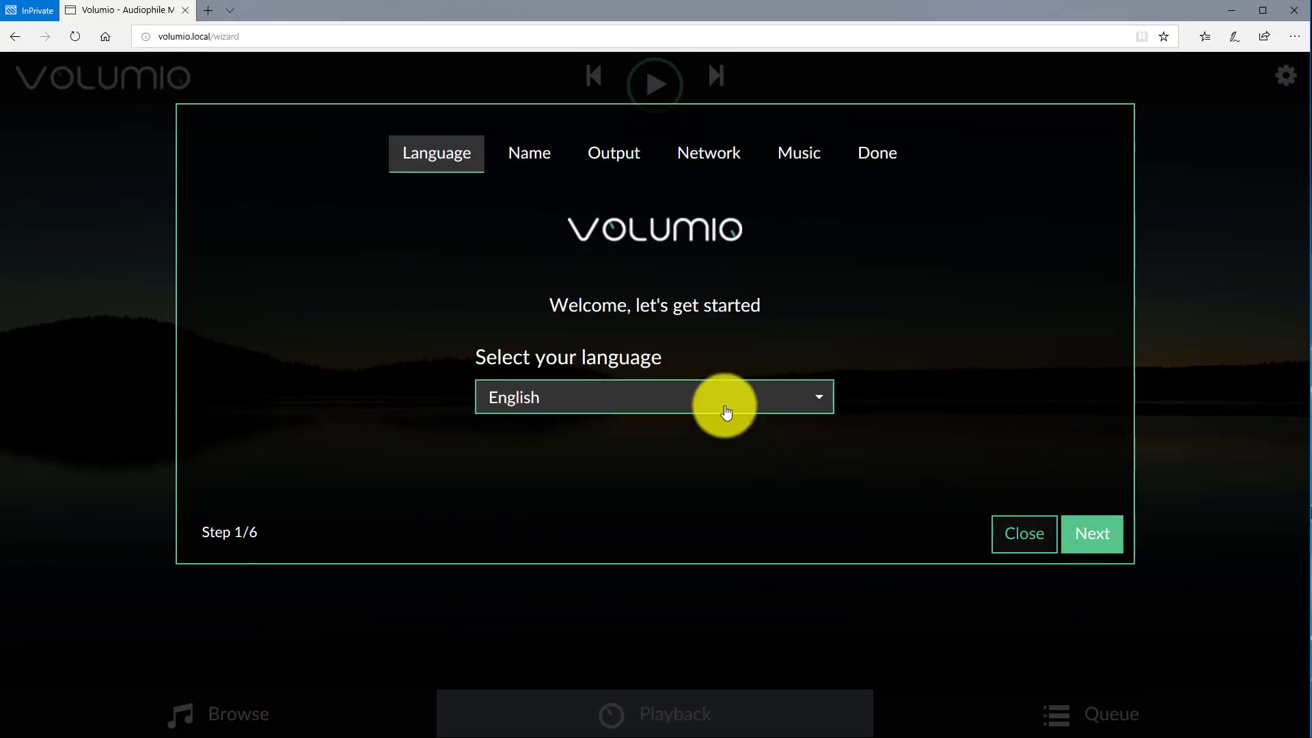
Step: Advance the setup wizard to its final page with English, device name Volumio and I2S DAC IQaudIO DAC Plus, adding no network drive
click(1079, 547)
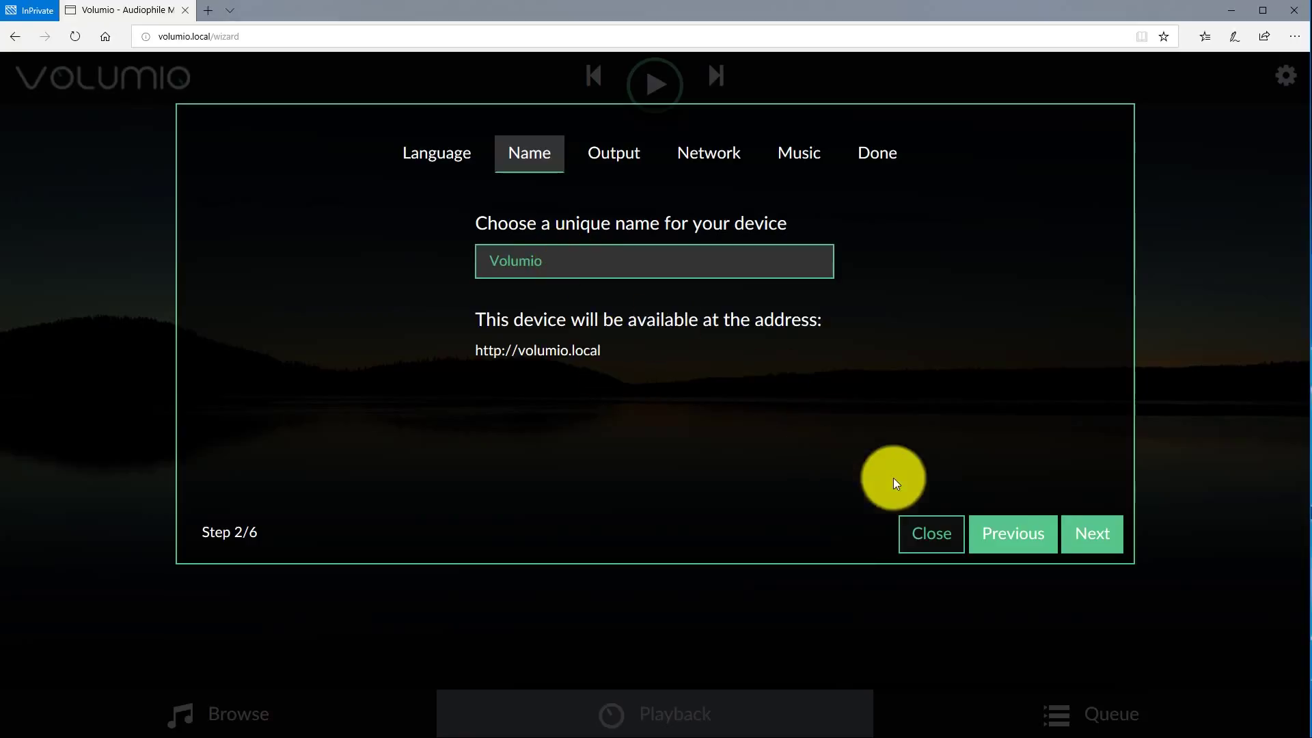
click(1095, 535)
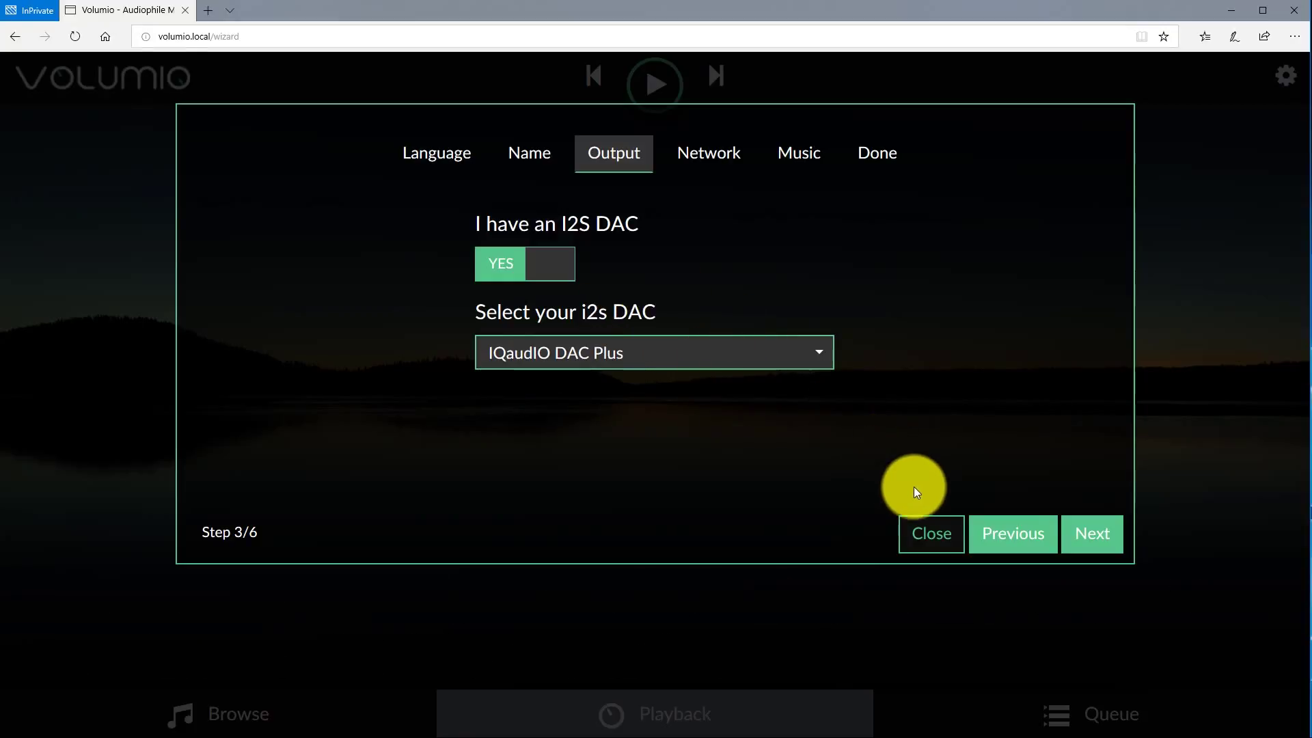
click(1107, 543)
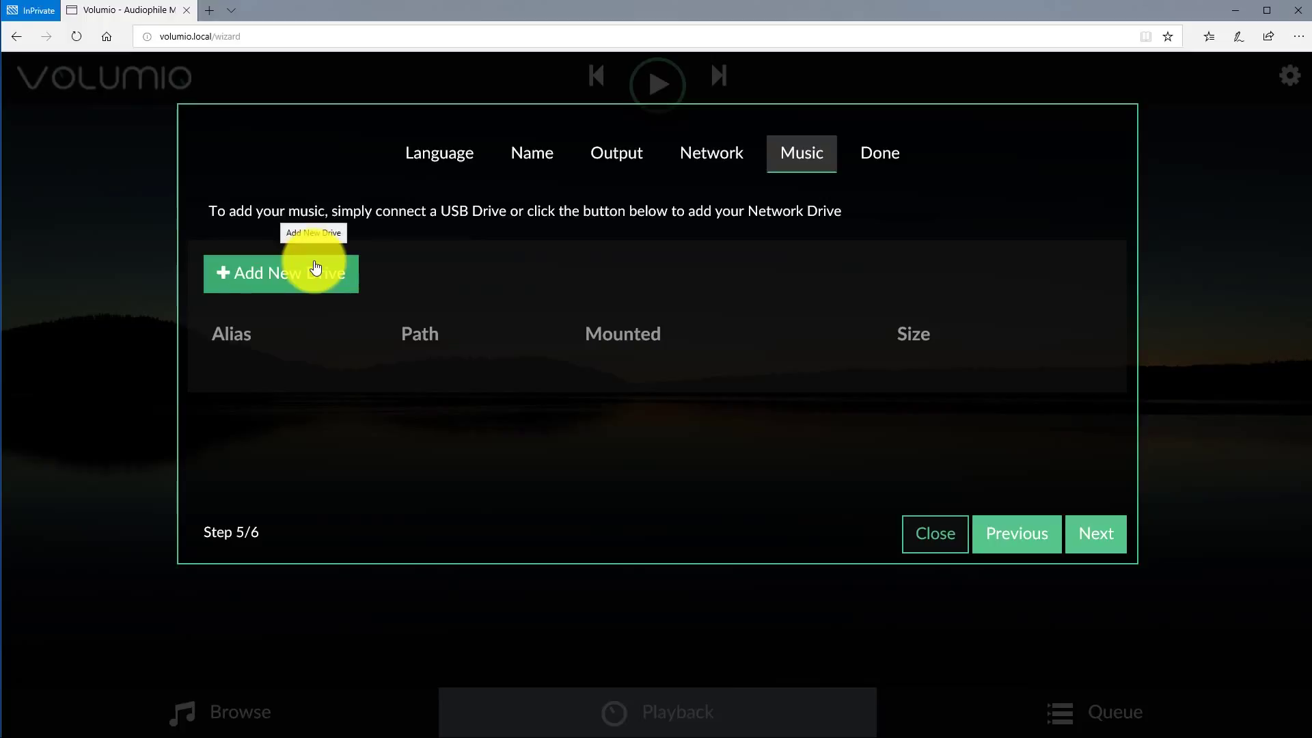
click(1092, 532)
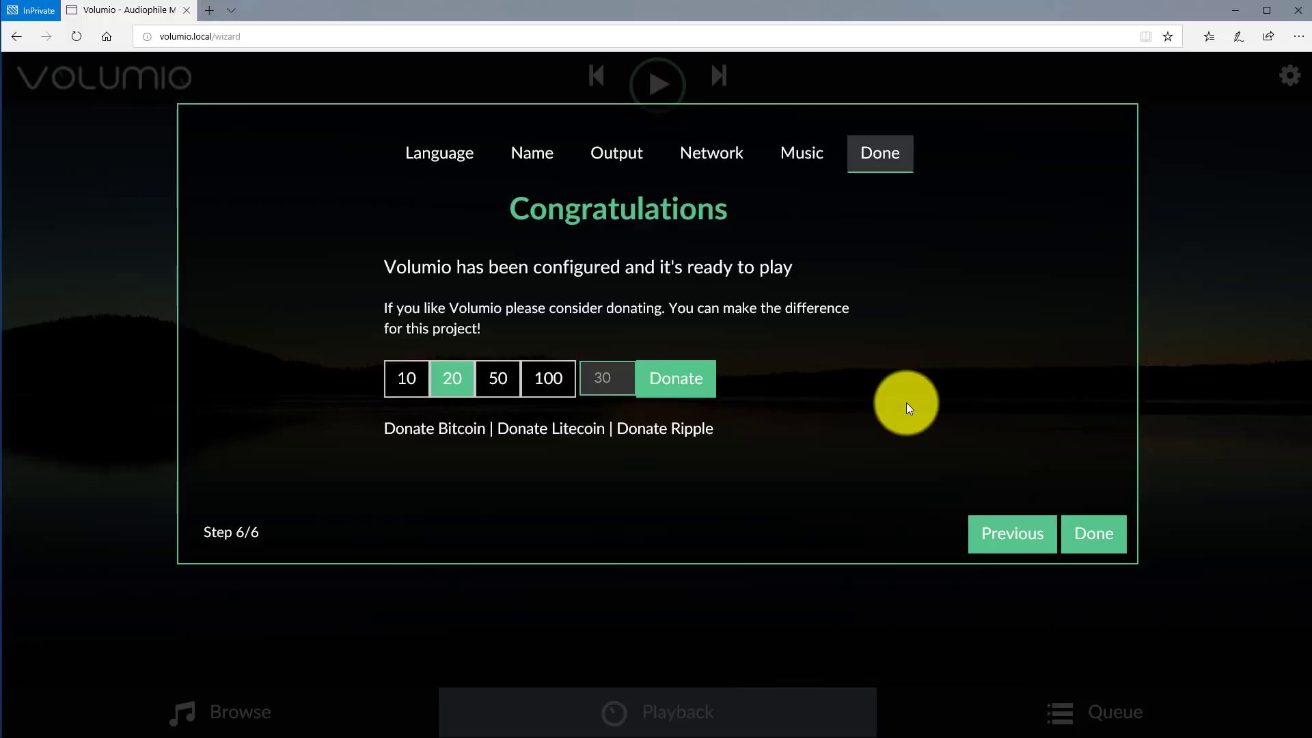